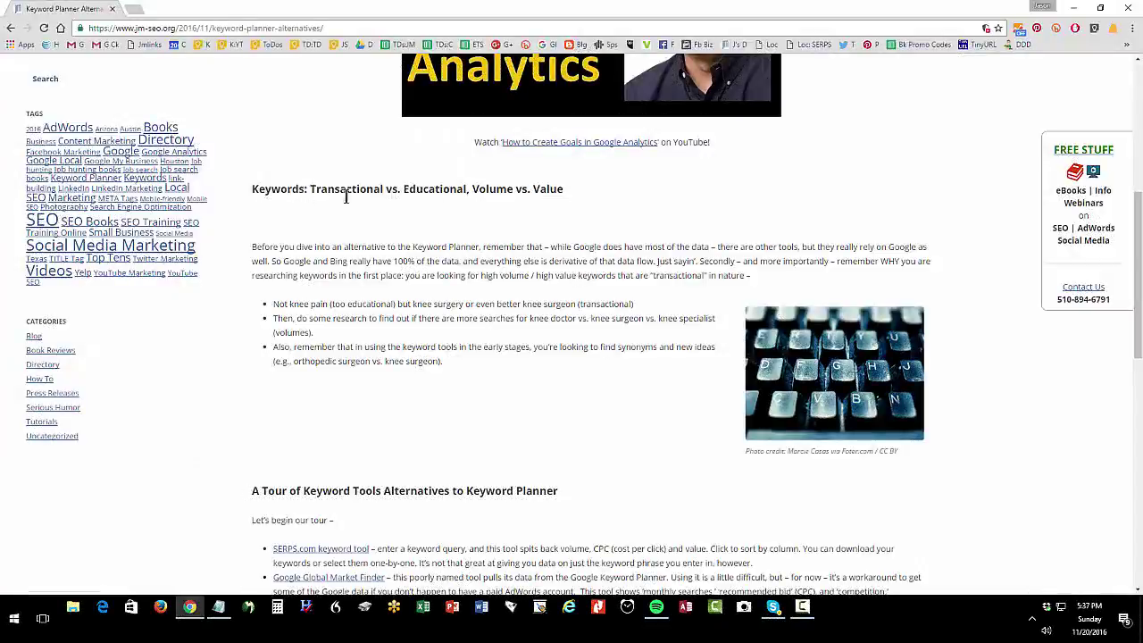
- Highlight the 'A Tour of Keyword Tools Alternatives to Keyword Planner' heading in the JM SEO article
{"action": "left_click_drag", "start_coordinate": [314, 189], "coordinate": [562, 198]}
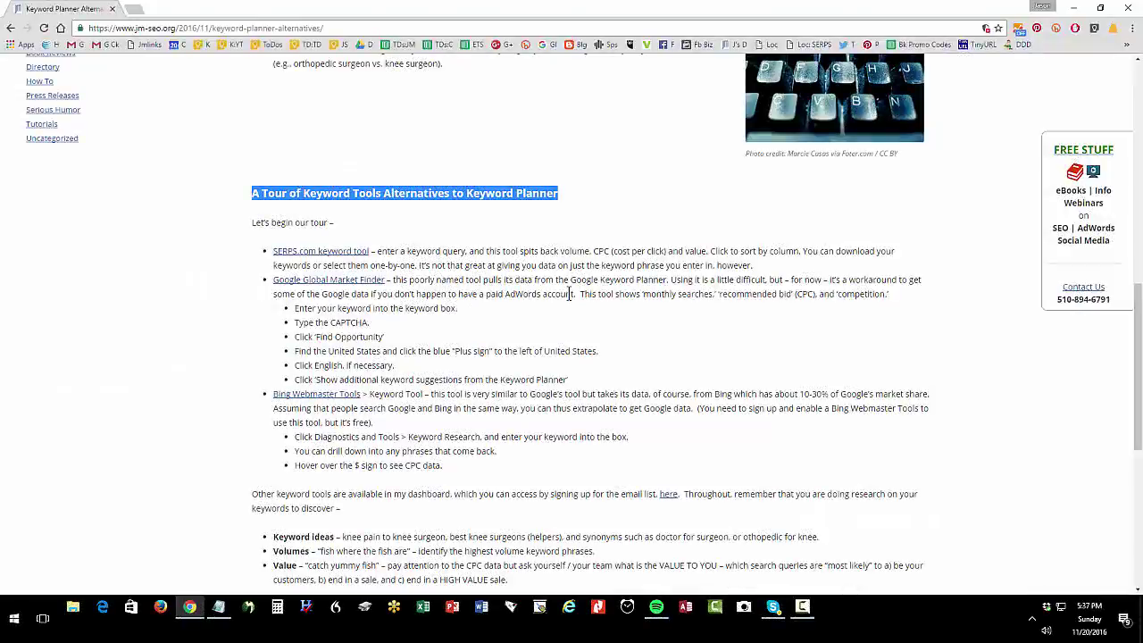
- Open the article's SERPS.com keyword tool link in a new tab and switch to it
{"action": "left_click", "coordinate": [348, 253]}
{"action": "right_click", "coordinate": [347, 253]}
{"action": "left_click", "coordinate": [377, 260]}
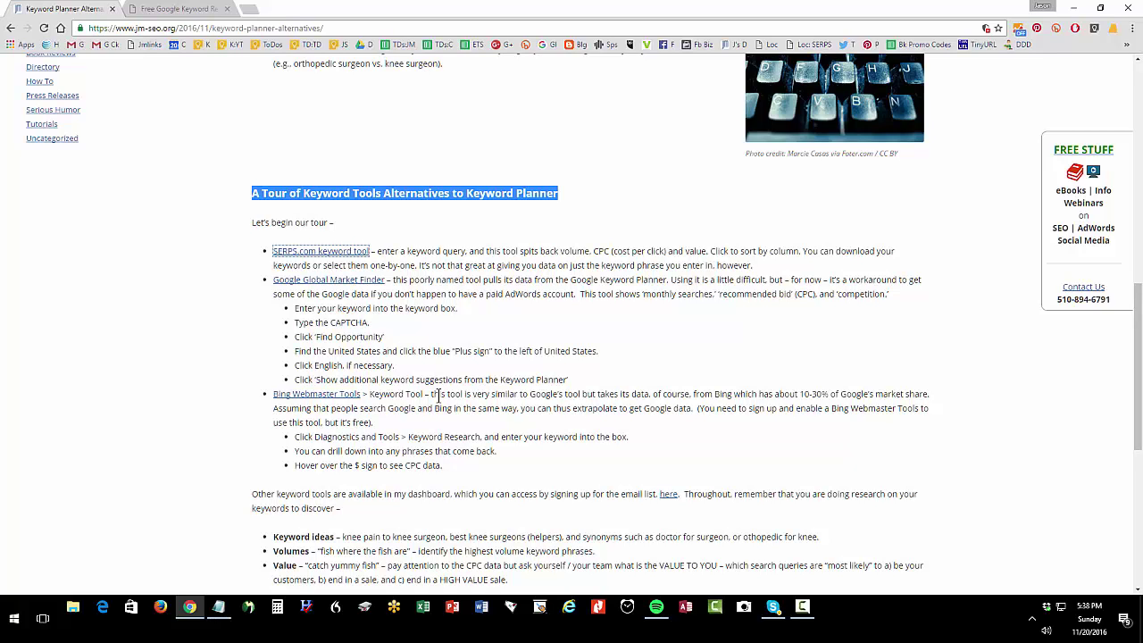
{"action": "left_click", "coordinate": [182, 10]}
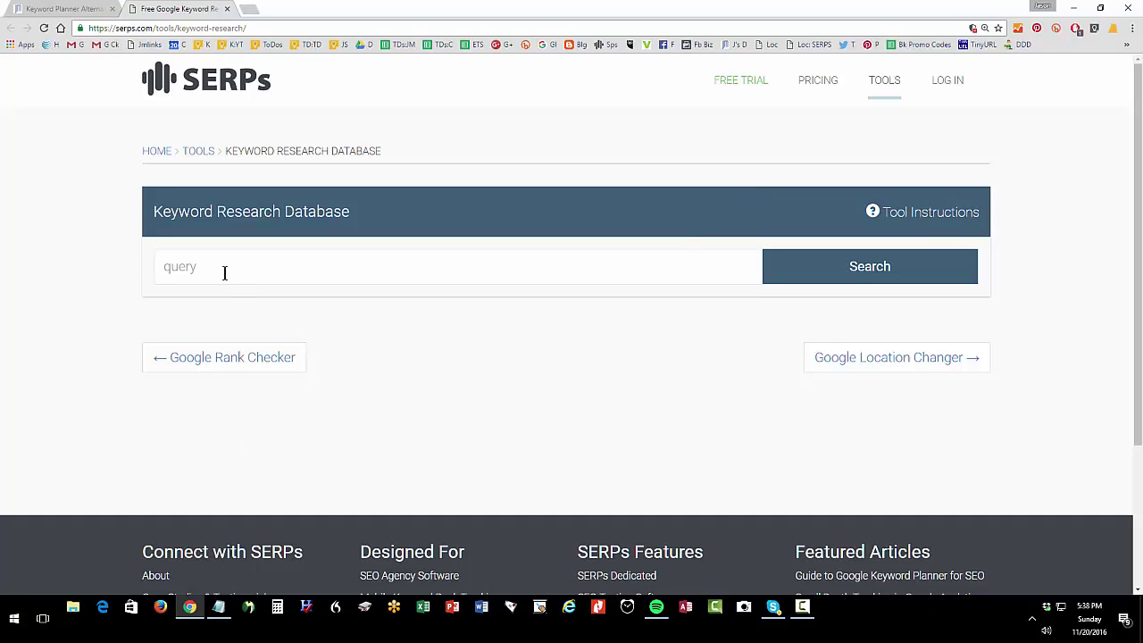
- Search 'knee pain' and sort the keyword results by volume, highest first
{"action": "type", "text": "knee pain"}
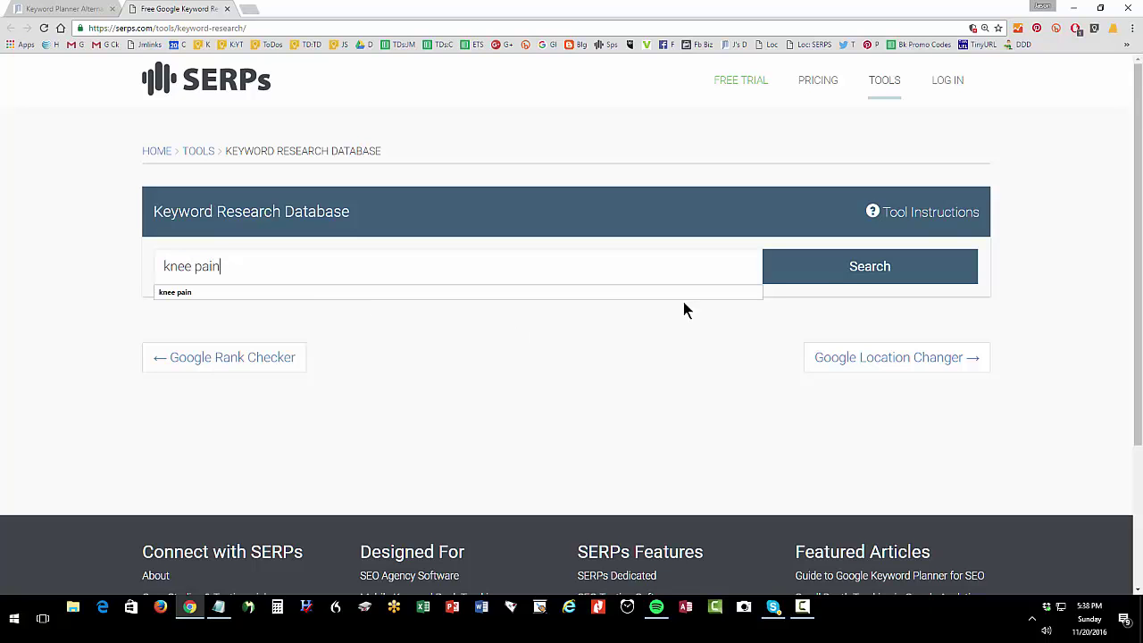
{"action": "left_click", "coordinate": [838, 267]}
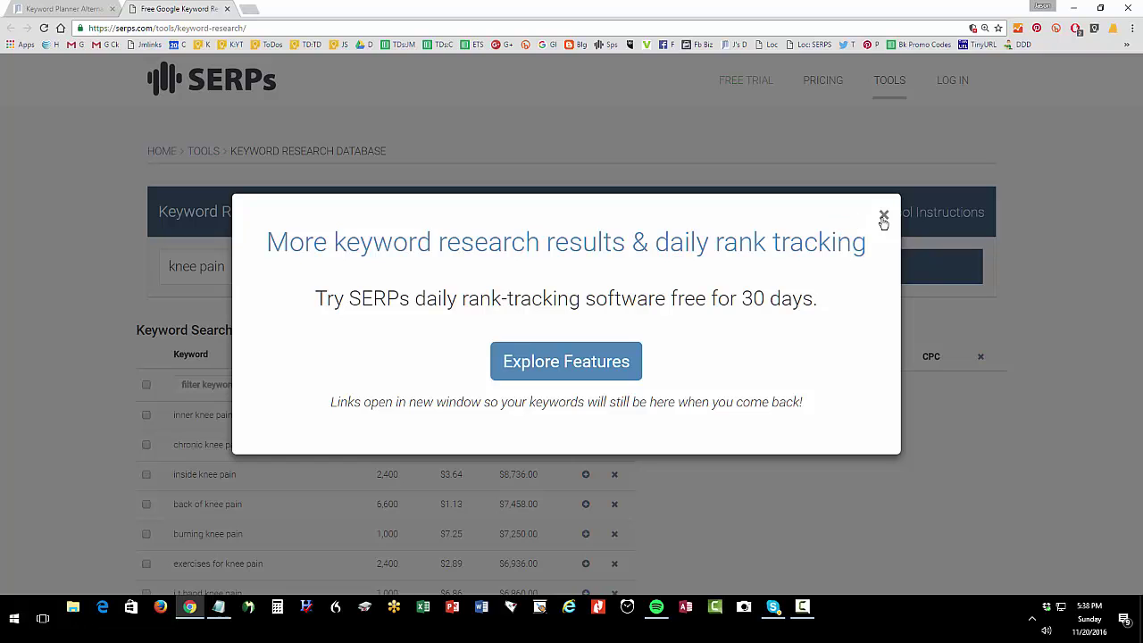
{"action": "left_click", "coordinate": [883, 217]}
{"action": "scroll", "coordinate": [770, 430], "scroll_direction": "down", "scroll_amount": 1}
{"action": "scroll", "coordinate": [759, 433], "scroll_direction": "down", "scroll_amount": 1}
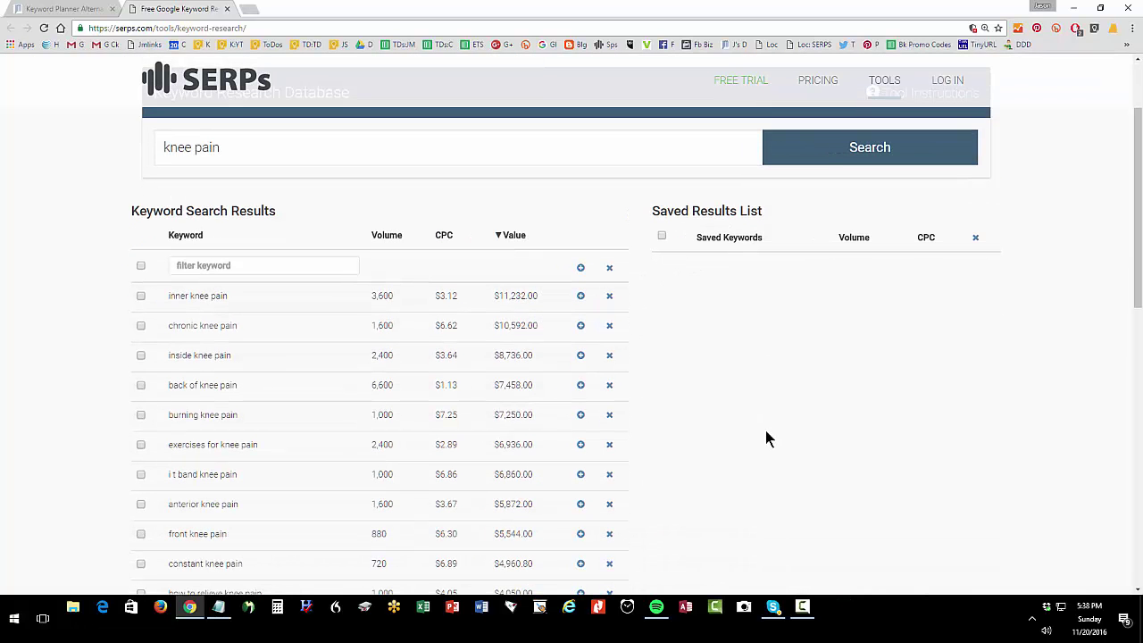
{"action": "left_click", "coordinate": [180, 235]}
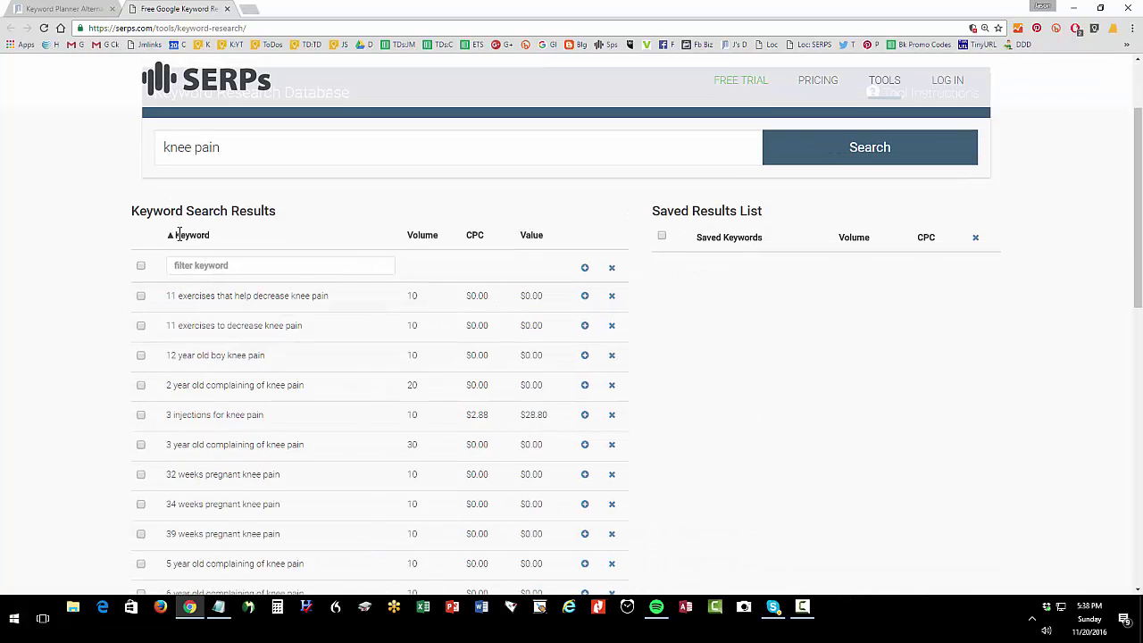
{"action": "left_click", "coordinate": [179, 235]}
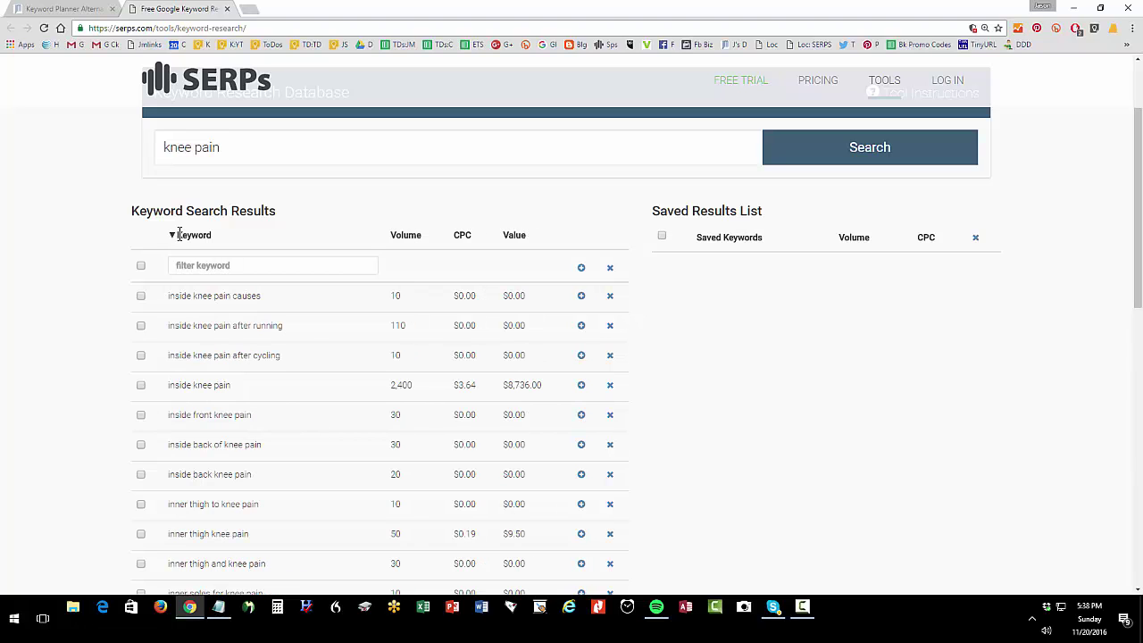
{"action": "left_click", "coordinate": [401, 235]}
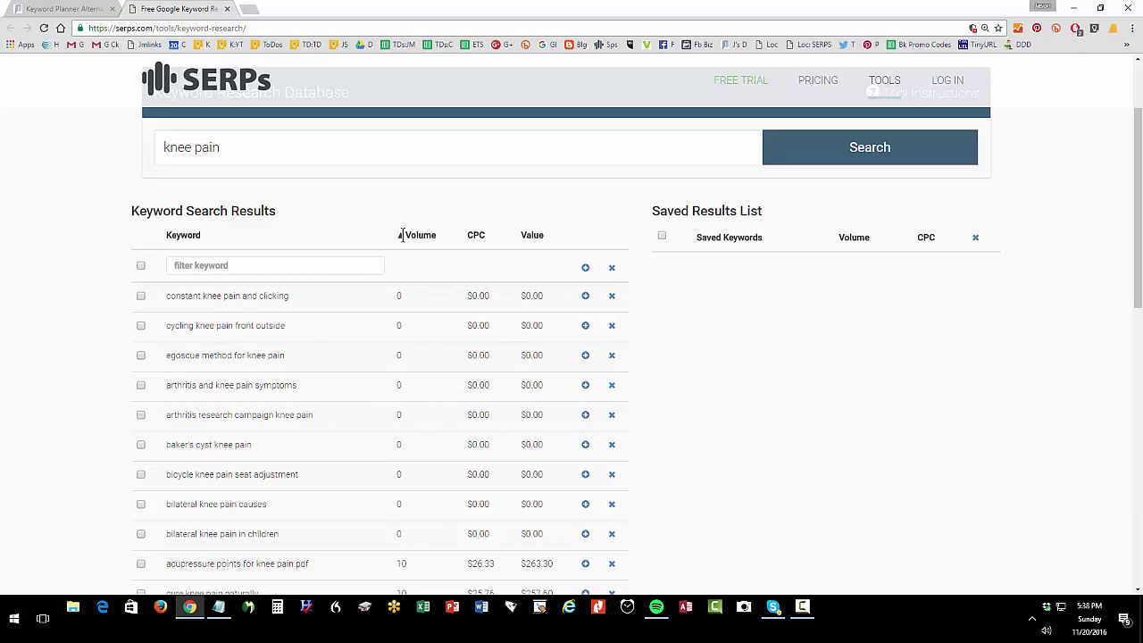
{"action": "left_click", "coordinate": [401, 236]}
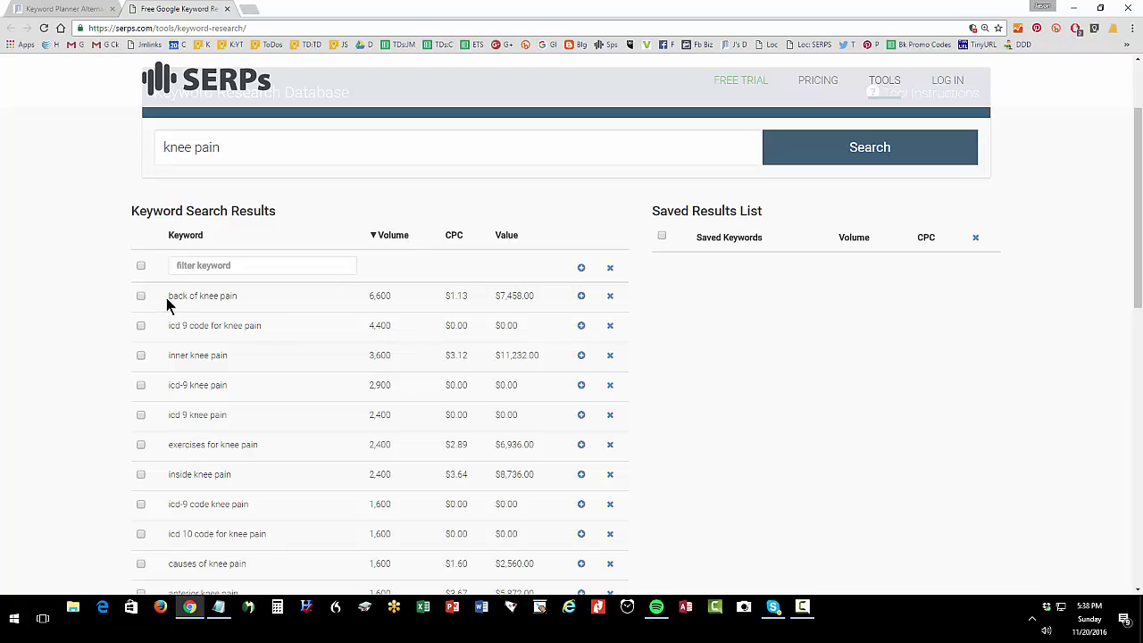
- Highlight top keyword 'back of knee pain', its $7,458.00 value, and other notable keywords
{"action": "left_click_drag", "start_coordinate": [168, 298], "coordinate": [247, 298]}
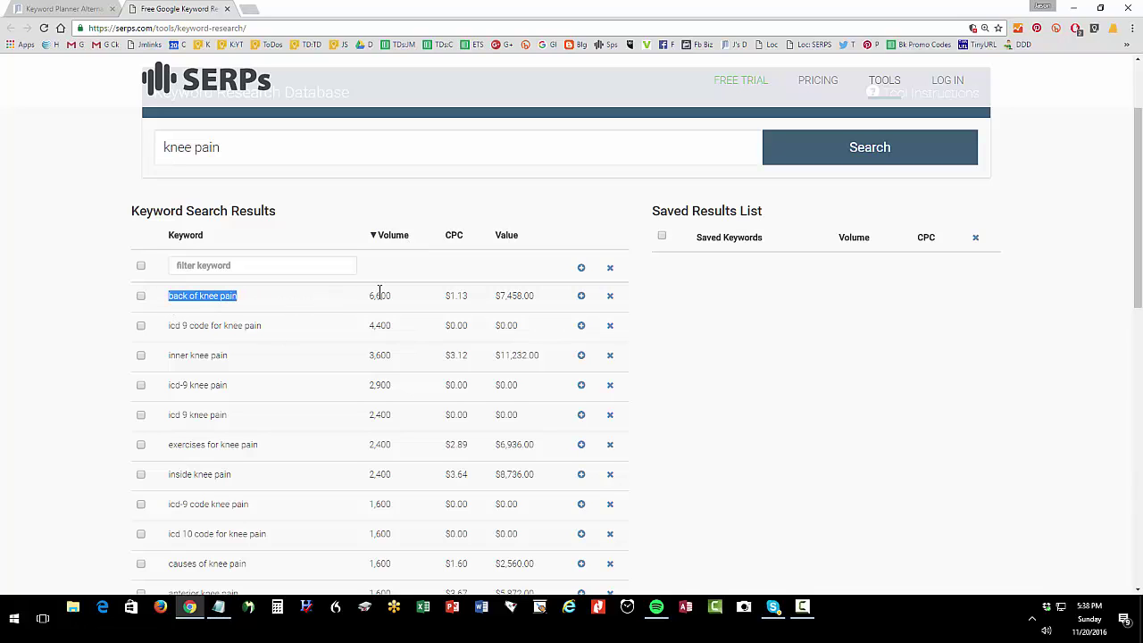
{"action": "left_click_drag", "start_coordinate": [498, 296], "coordinate": [538, 297]}
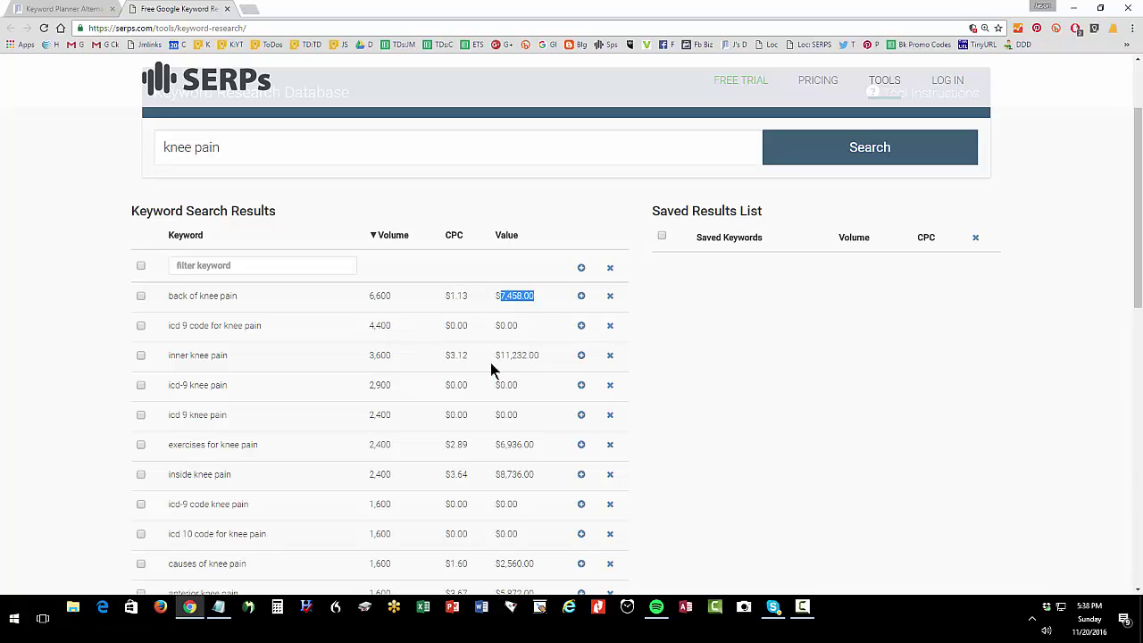
{"action": "left_click_drag", "start_coordinate": [165, 295], "coordinate": [276, 311]}
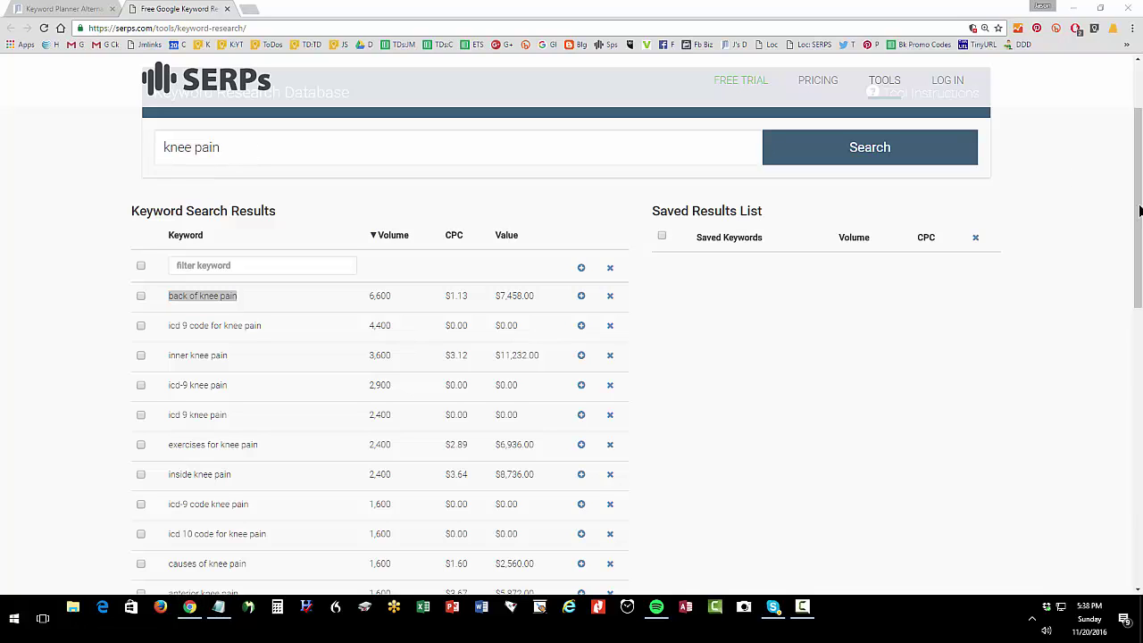
{"action": "left_click_drag", "start_coordinate": [137, 116], "coordinate": [254, 184]}
{"action": "left_click_drag", "start_coordinate": [344, 201], "coordinate": [431, 263]}
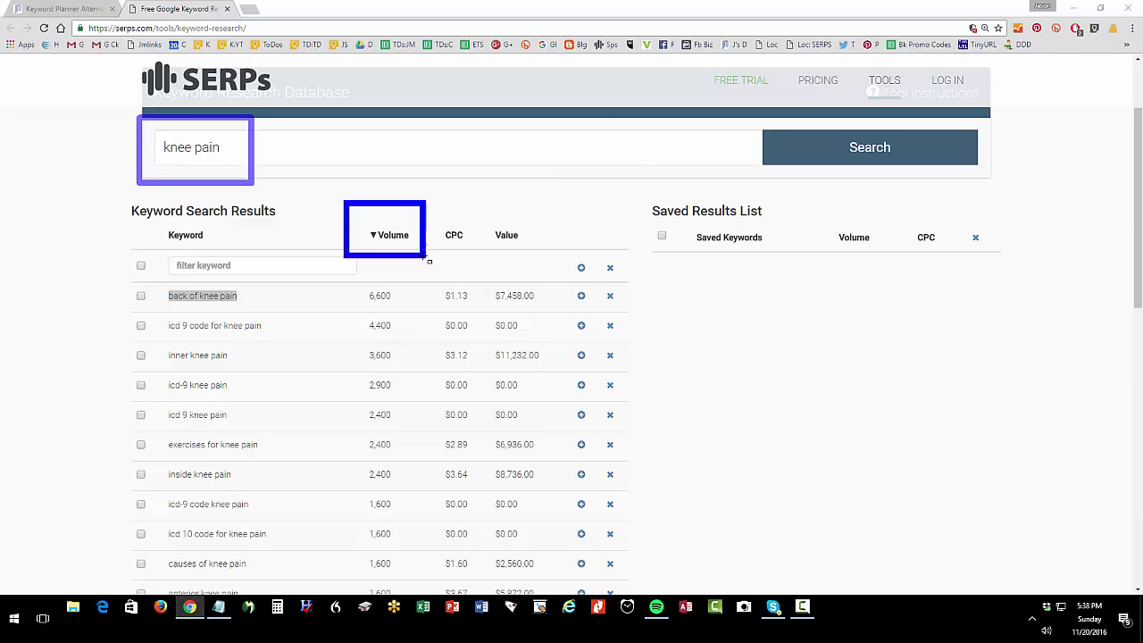
{"action": "left_click_drag", "start_coordinate": [147, 280], "coordinate": [314, 516]}
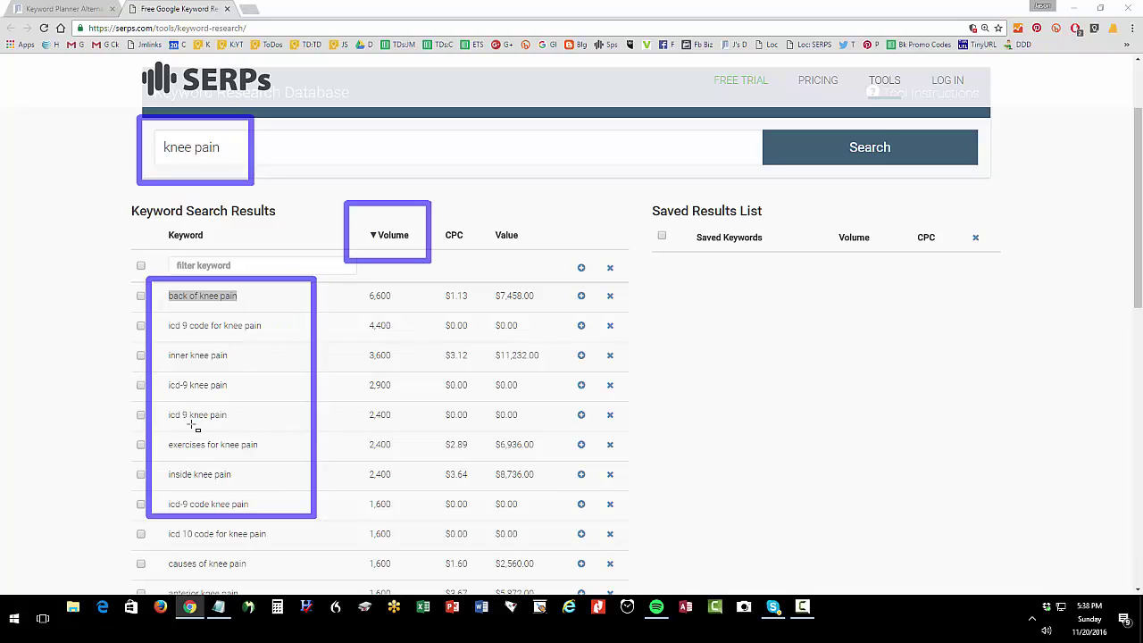
{"action": "left_click_drag", "start_coordinate": [154, 373], "coordinate": [197, 434]}
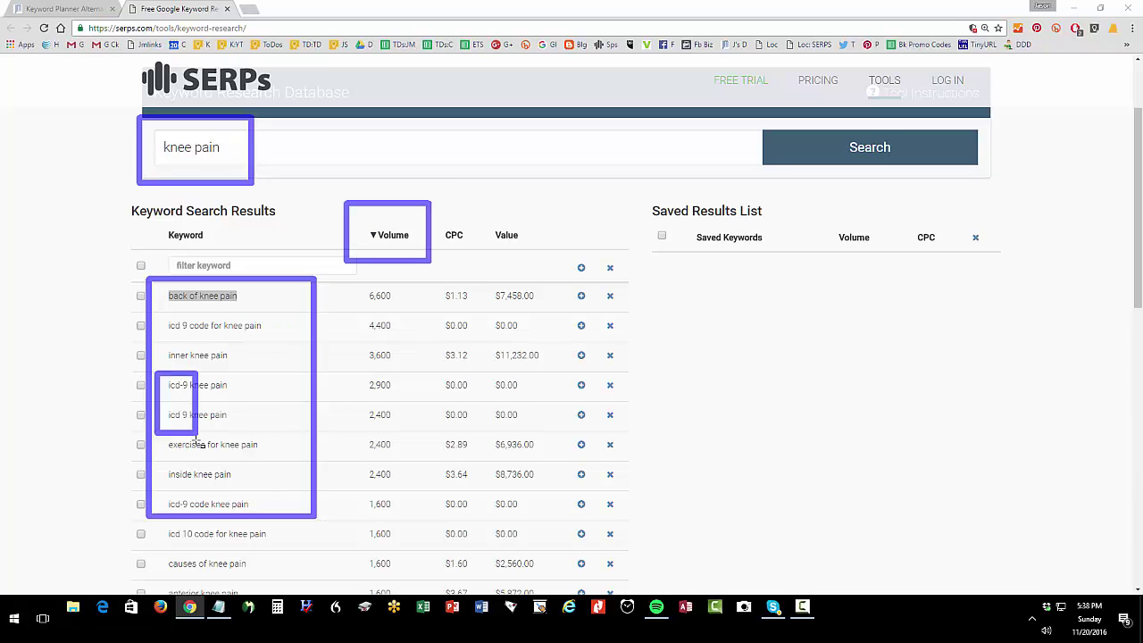
{"action": "left_click_drag", "start_coordinate": [146, 558], "coordinate": [228, 587]}
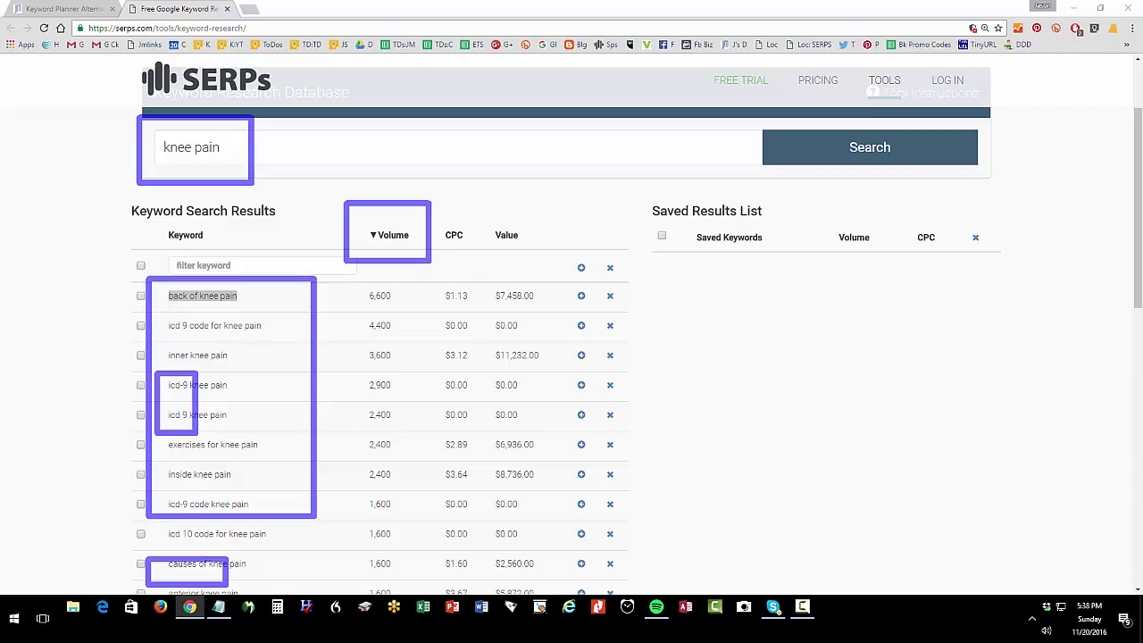
- Search 'knee surgeon' and highlight its CPCs of $3.34, $7.01 and $9.46
{"action": "triple_click", "coordinate": [153, 161]}
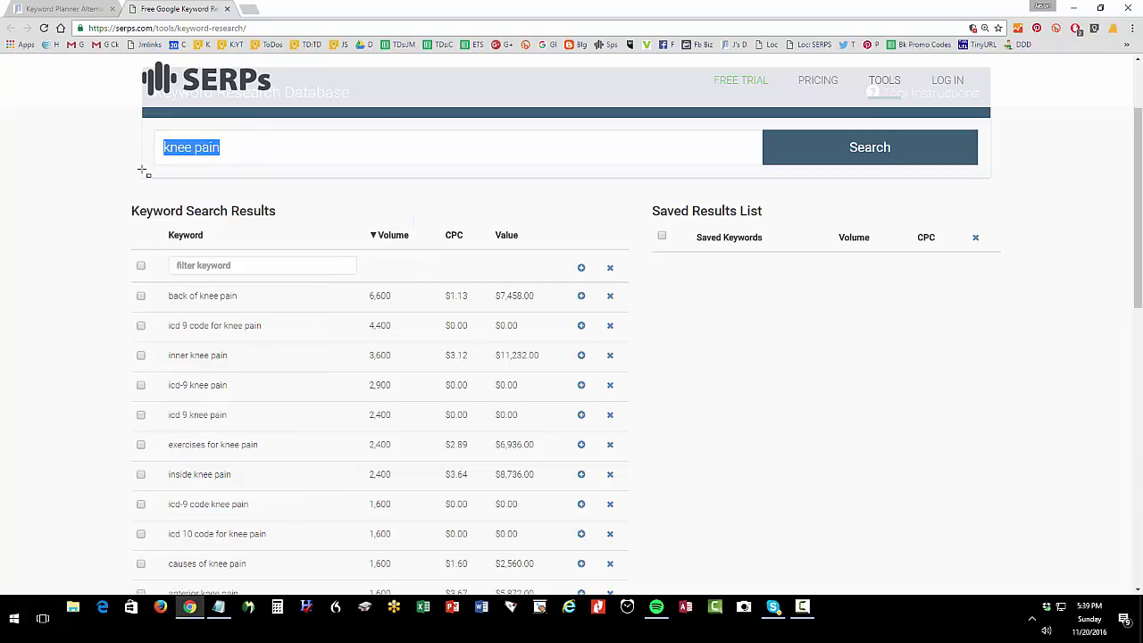
{"action": "type", "text": "knee surgeon"}
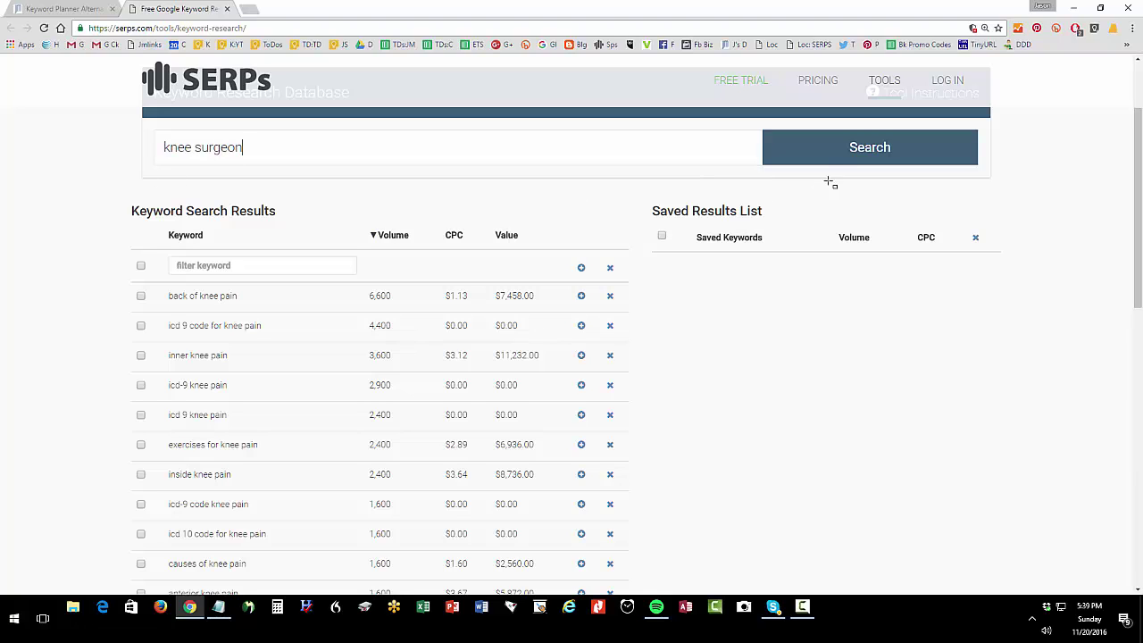
{"action": "left_click", "coordinate": [834, 151]}
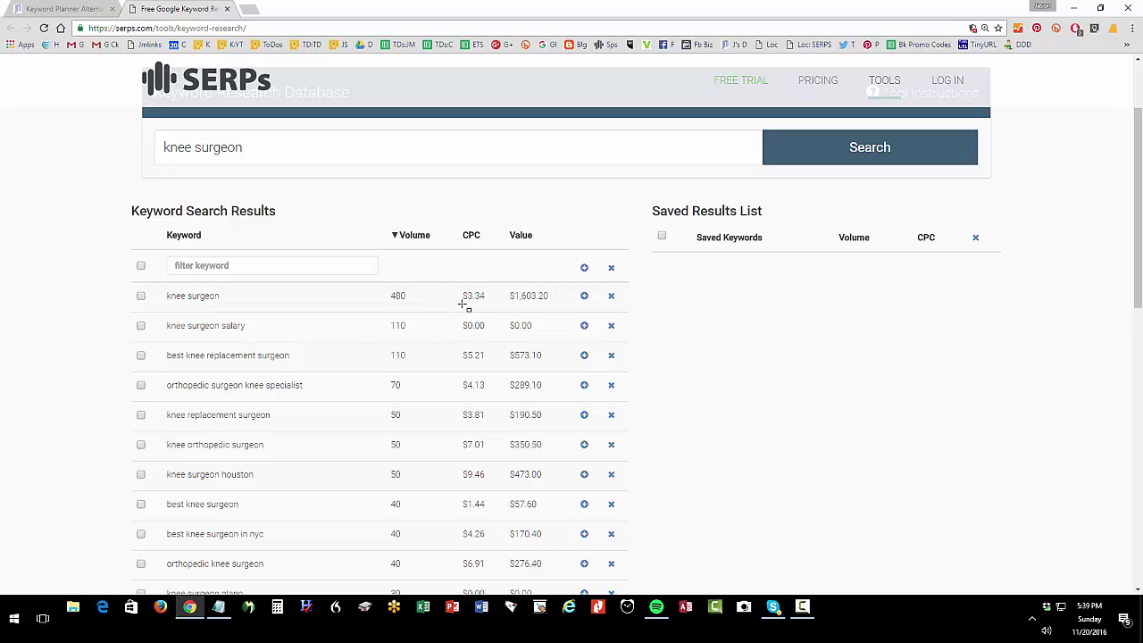
{"action": "left_click_drag", "start_coordinate": [462, 300], "coordinate": [486, 302]}
{"action": "left_click_drag", "start_coordinate": [462, 445], "coordinate": [485, 451]}
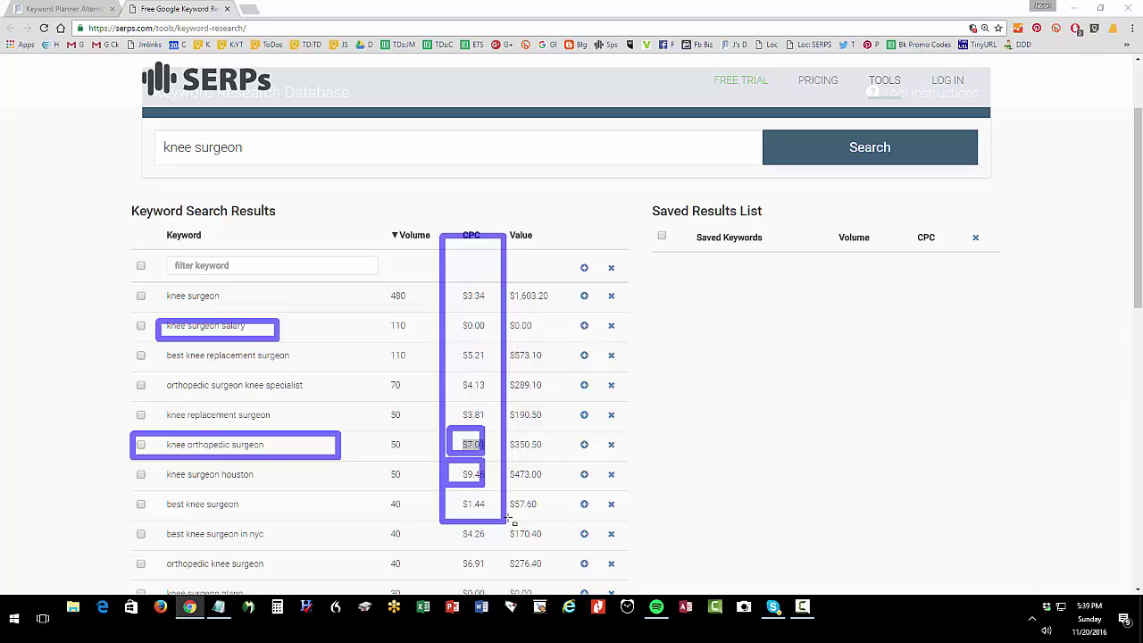
{"action": "key", "text": "Escape"}
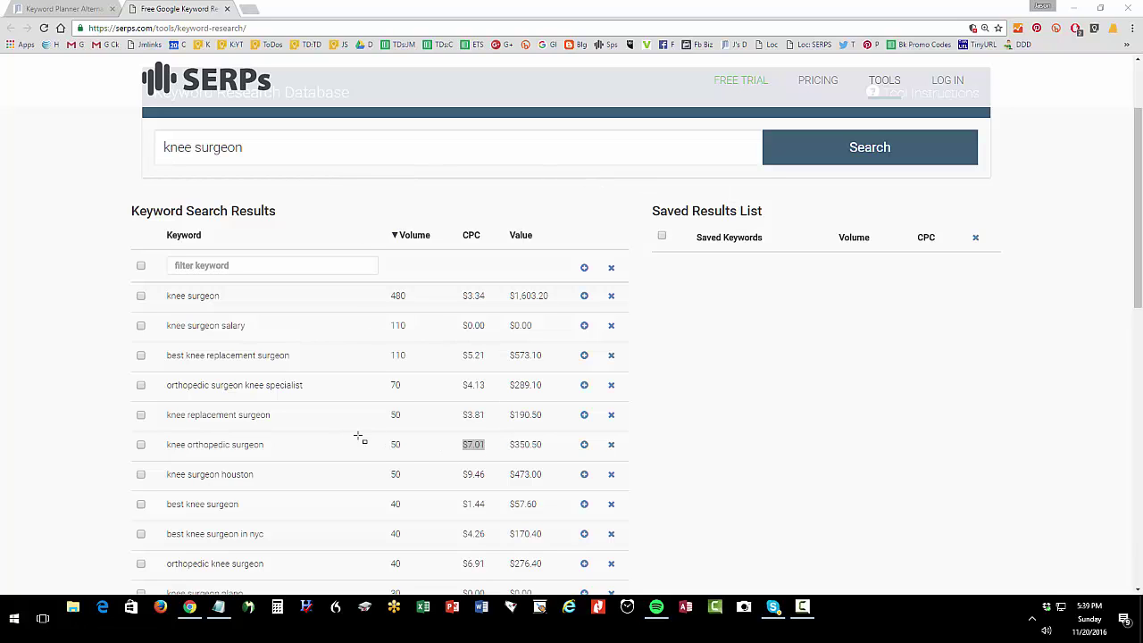
{"action": "double_click", "coordinate": [473, 475]}
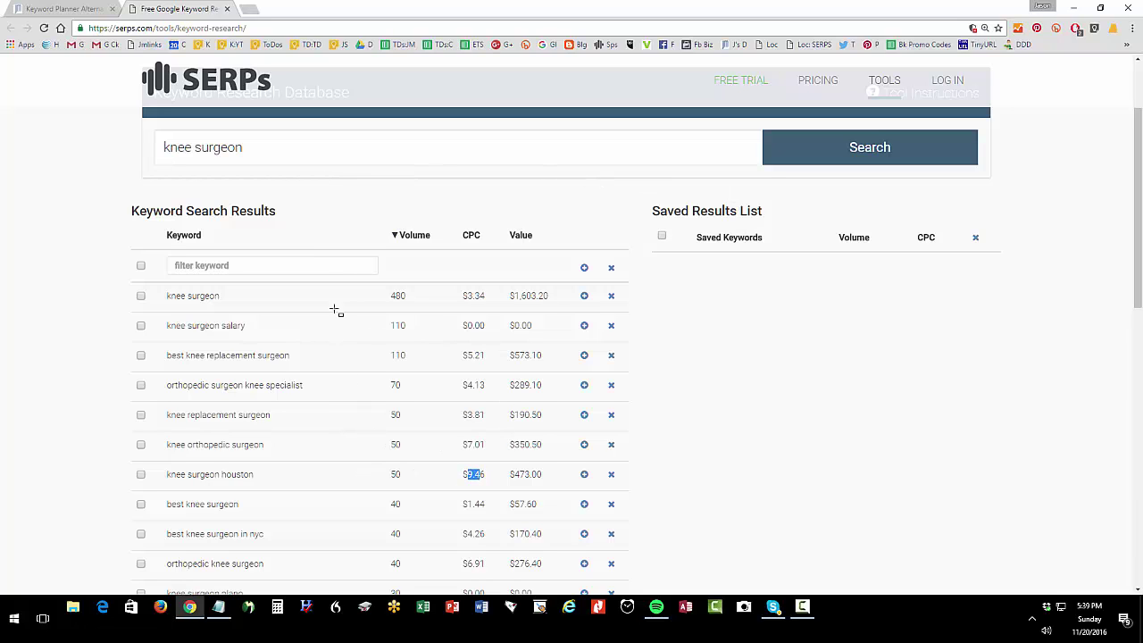
- Switch the query back to 'knee pain' and highlight back of knee pain's $1.13 CPC
{"action": "left_click_drag", "start_coordinate": [296, 164], "coordinate": [122, 171]}
{"action": "type", "text": "knee pain"}
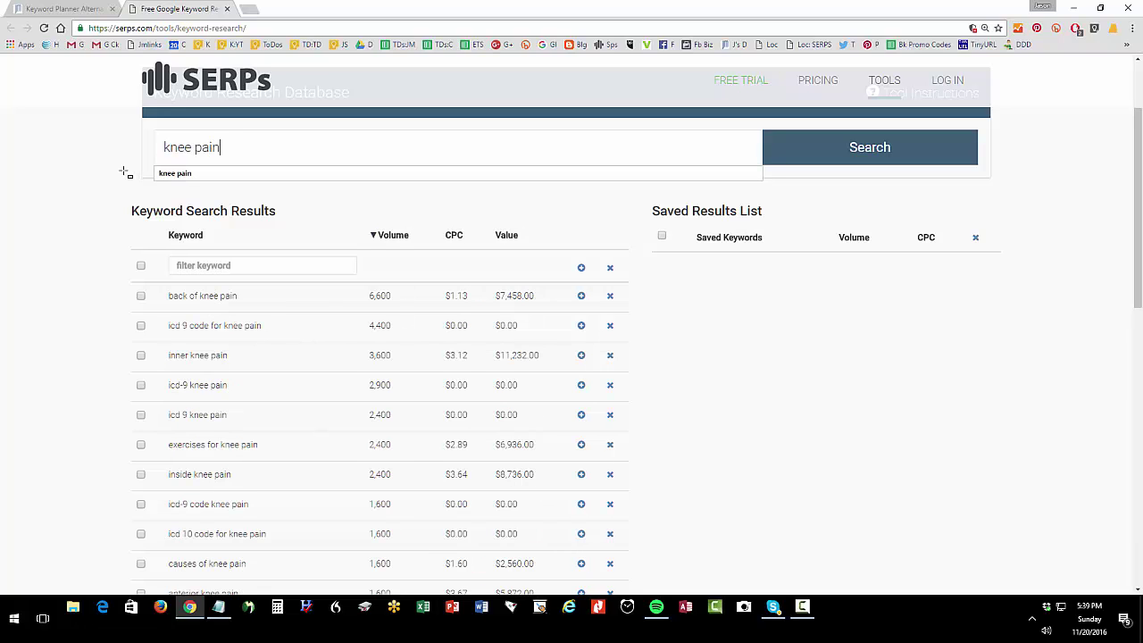
{"action": "double_click", "coordinate": [456, 295]}
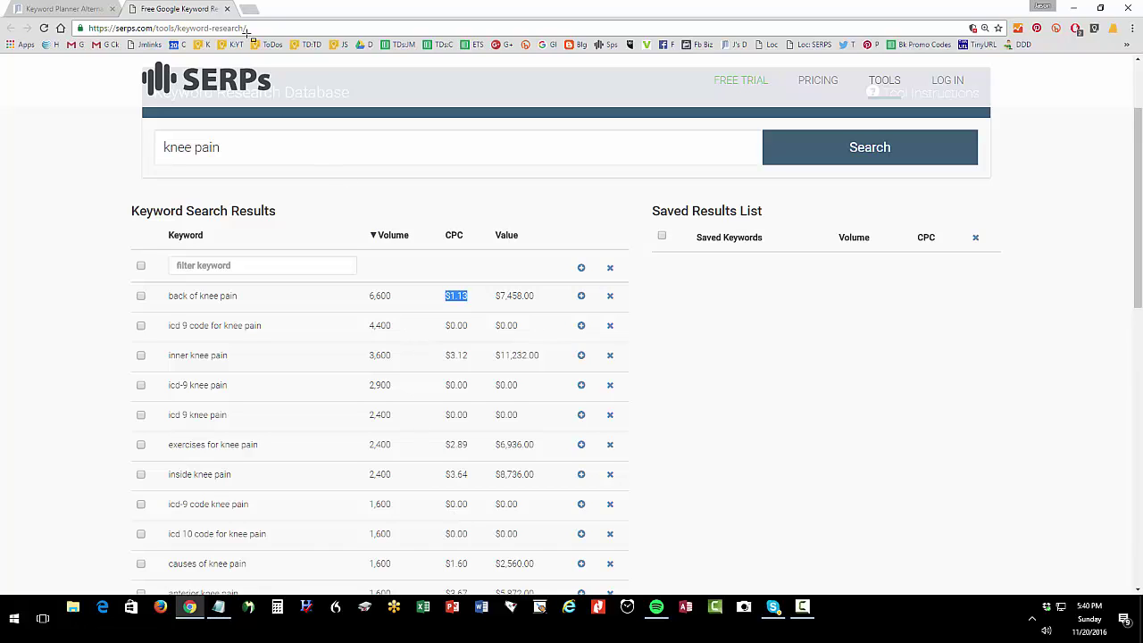
- Close the SERPs tab and open the article's Google Global Market Finder link in a new tab
{"action": "left_click", "coordinate": [228, 9]}
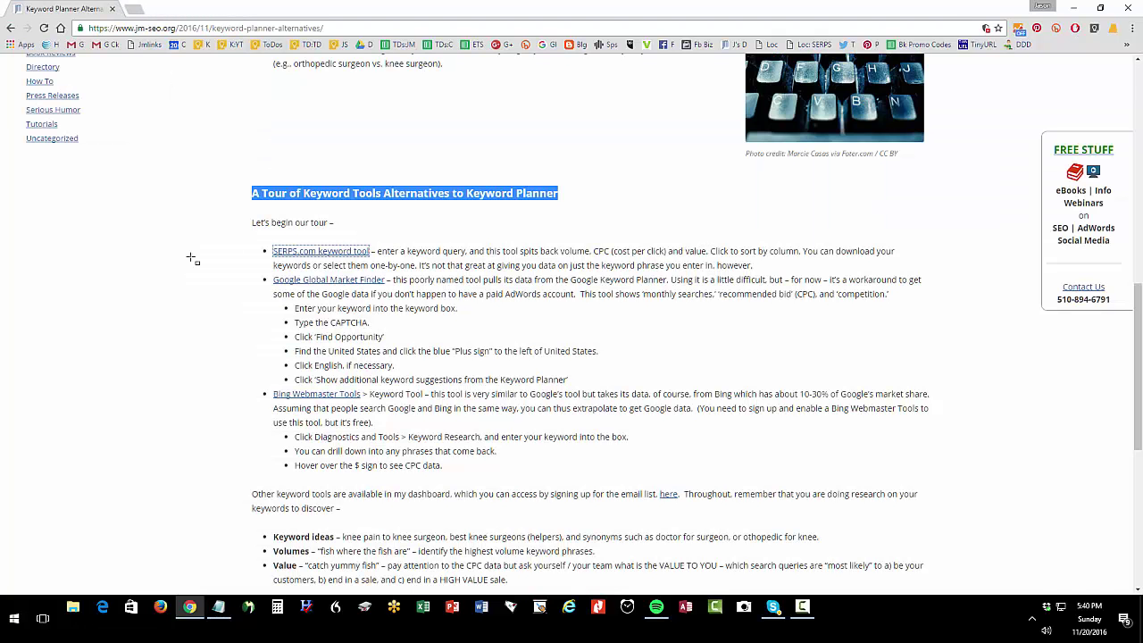
{"action": "scroll", "coordinate": [191, 258], "scroll_direction": "down", "scroll_amount": 1}
{"action": "right_click", "coordinate": [336, 223]}
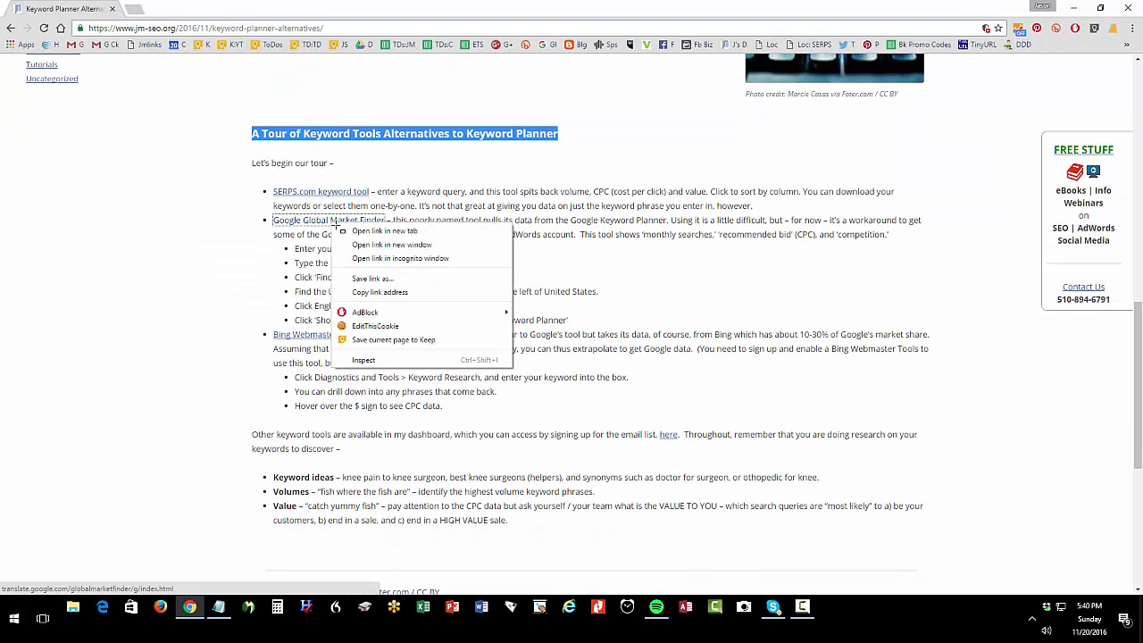
{"action": "left_click", "coordinate": [375, 230]}
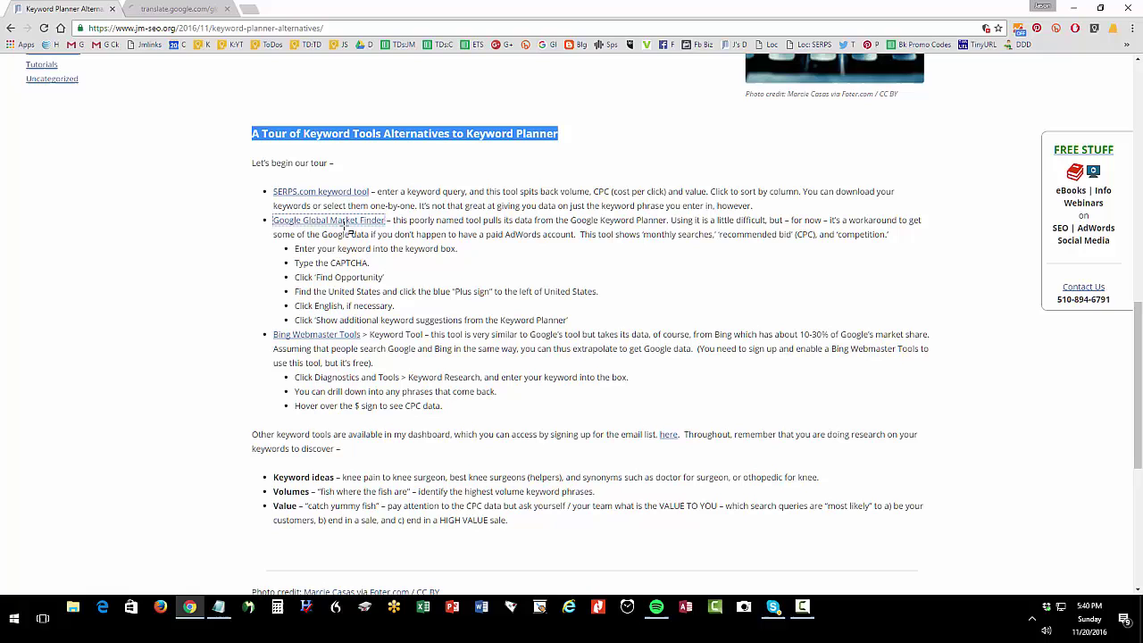
{"action": "left_click", "coordinate": [172, 8]}
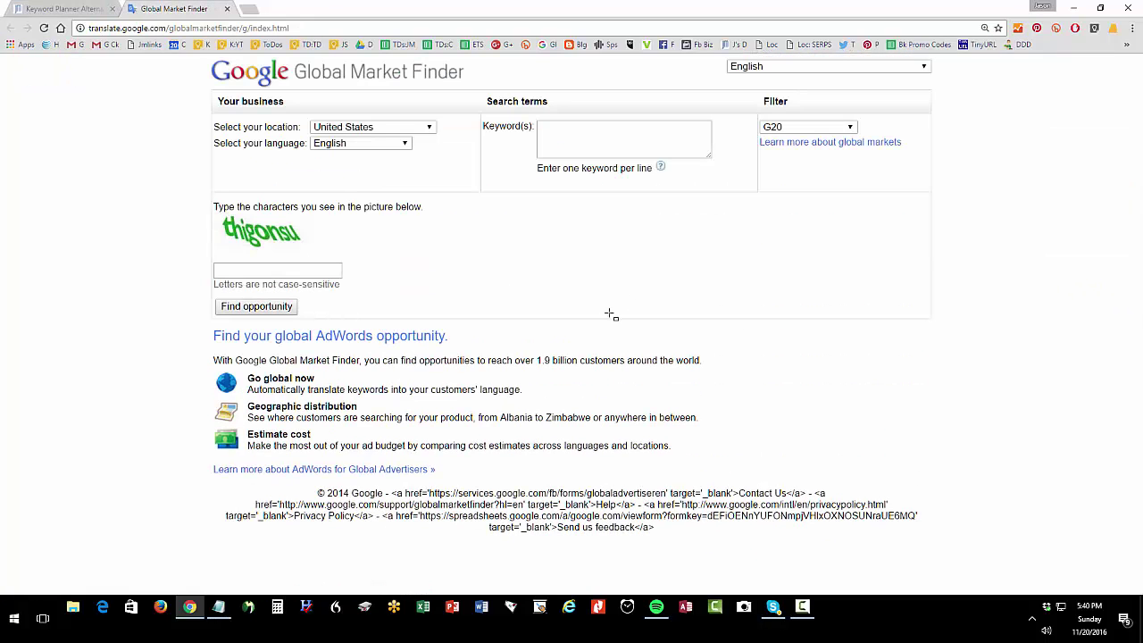
- Run a Global Market Finder search for 'knee pain', answering the captcha
{"action": "left_click", "coordinate": [580, 137]}
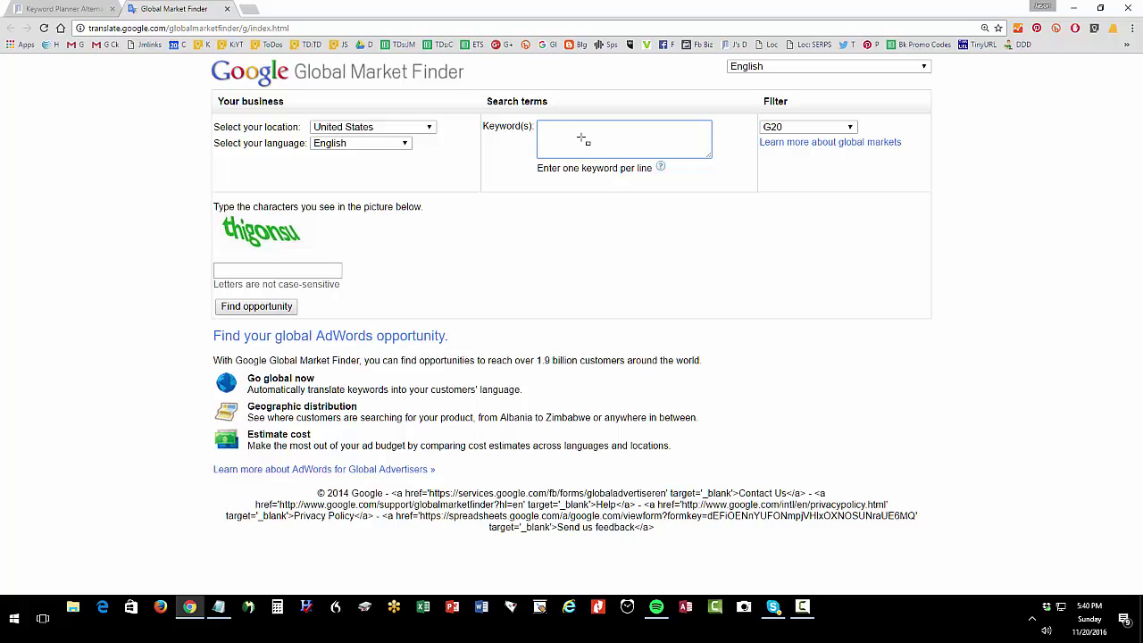
{"action": "type", "text": "knee pain"}
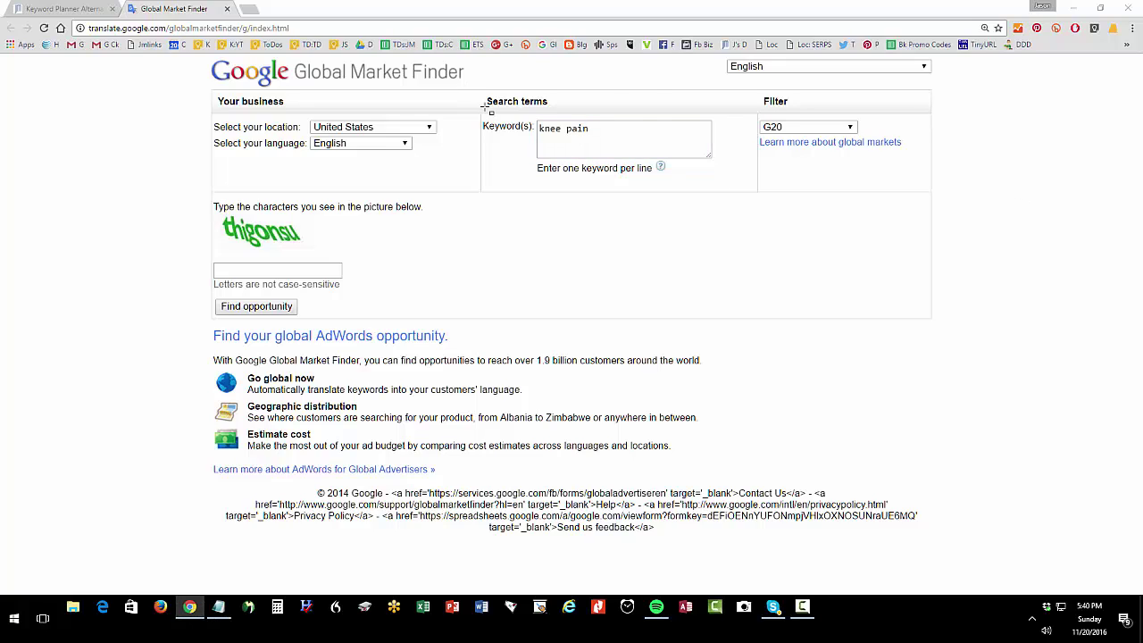
{"action": "left_click_drag", "start_coordinate": [459, 82], "coordinate": [656, 177]}
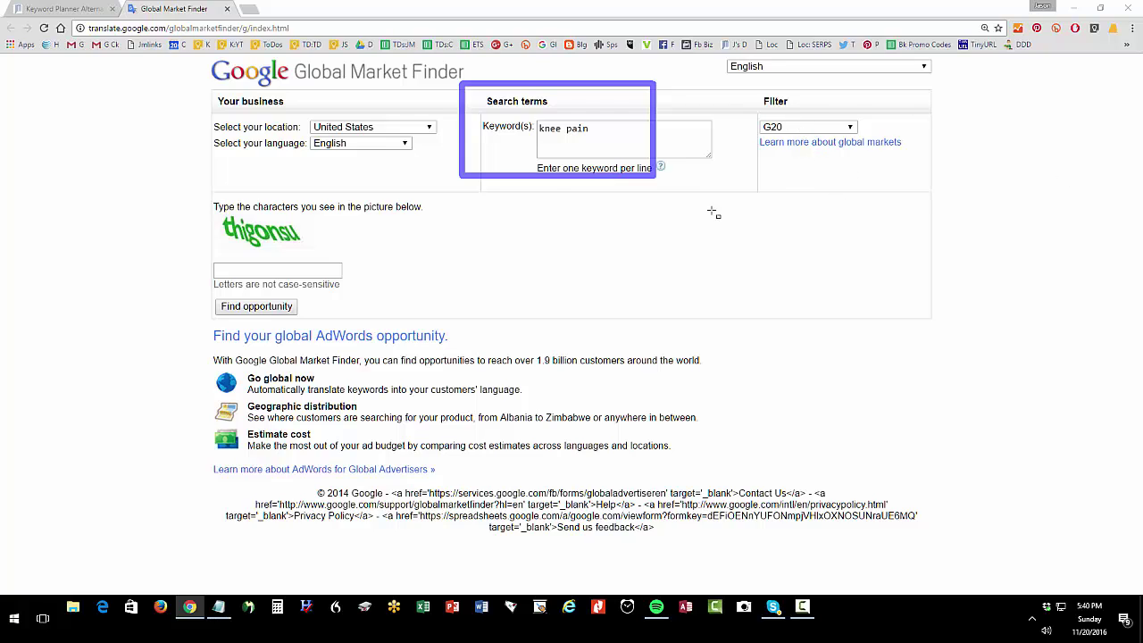
{"action": "mouse_move", "coordinate": [189, 188]}
{"action": "left_mouse_down"}
{"action": "mouse_move", "coordinate": [346, 257]}
{"action": "mouse_move", "coordinate": [338, 244]}
{"action": "left_mouse_up"}
{"action": "key", "text": "Escape"}
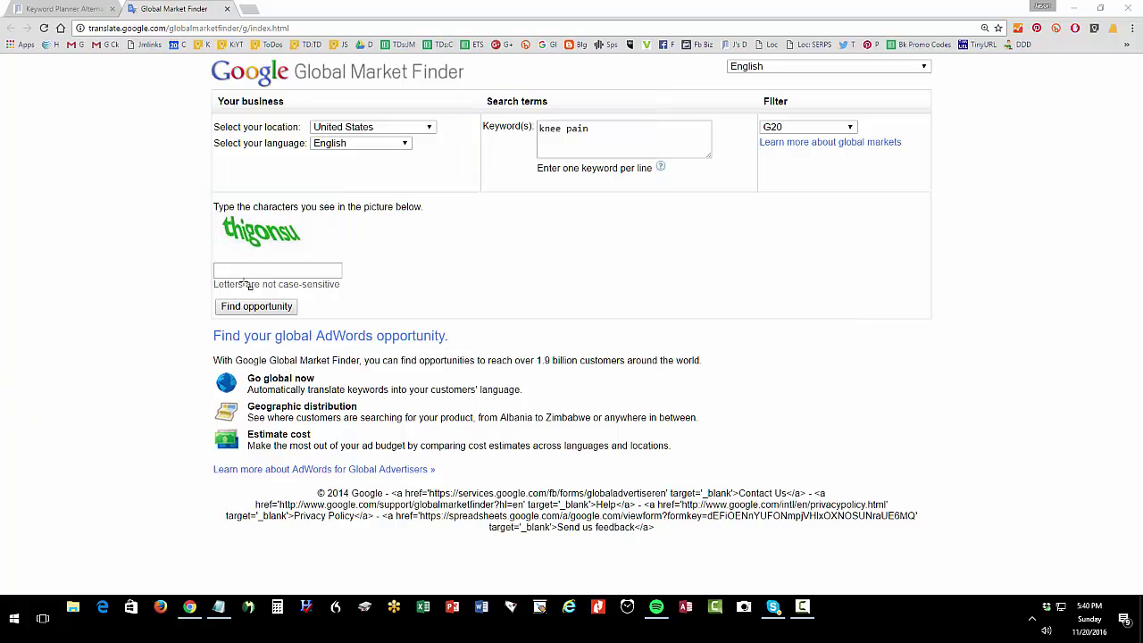
{"action": "left_click", "coordinate": [246, 269]}
{"action": "type", "text": "thigonsu"}
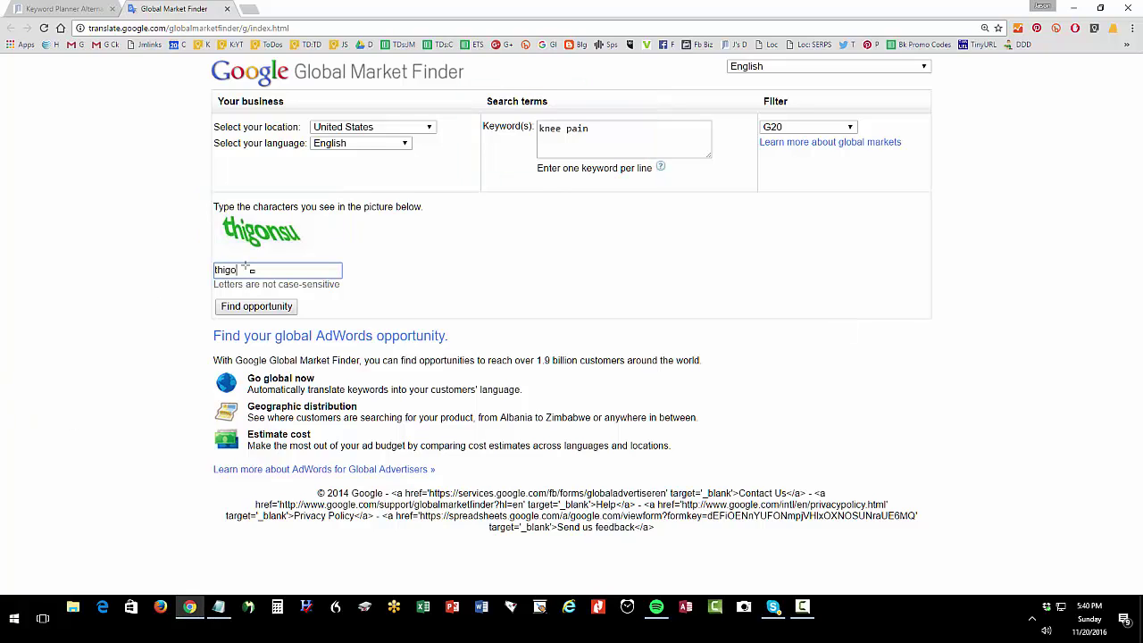
{"action": "left_click", "coordinate": [284, 310]}
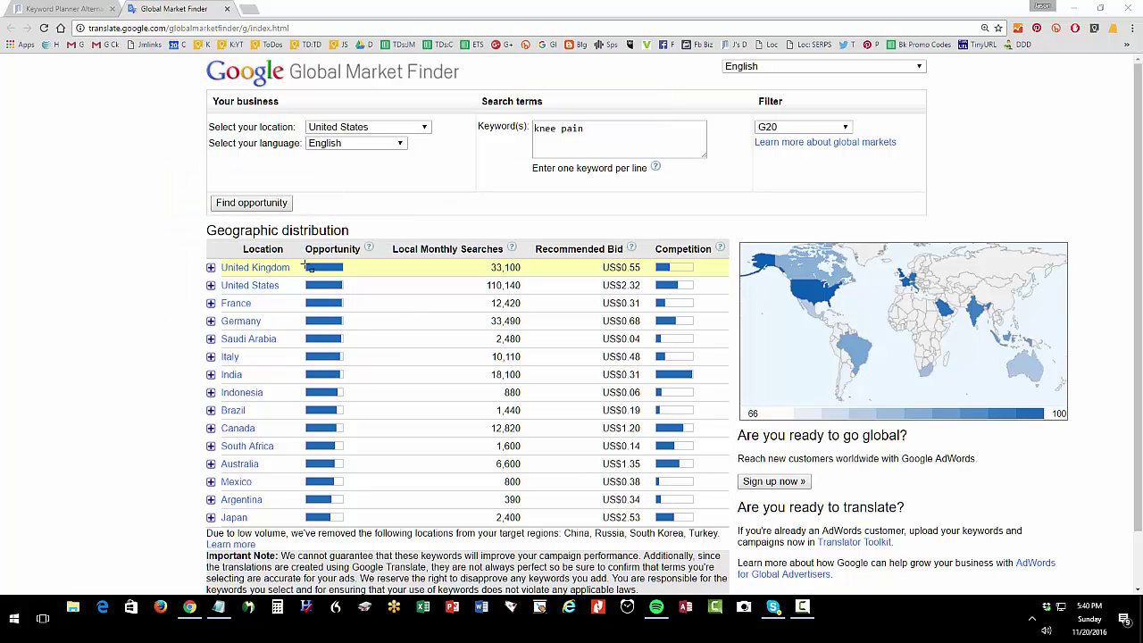
- Expand United States > English and load additional keyword suggestions for knee pain
{"action": "left_click", "coordinate": [211, 285]}
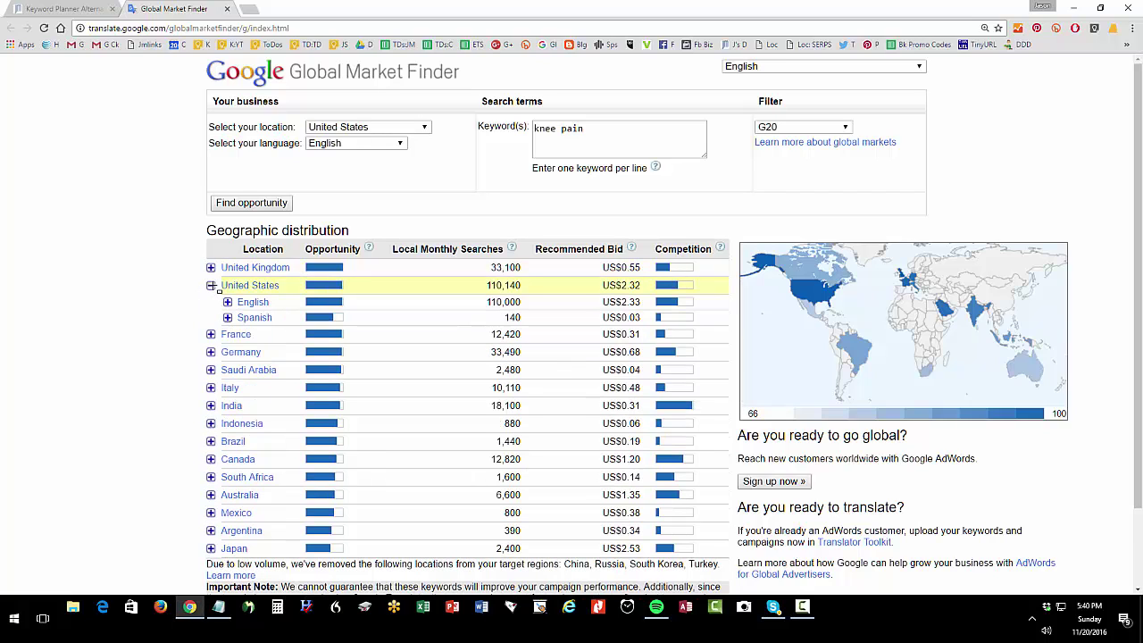
{"action": "left_click", "coordinate": [227, 302]}
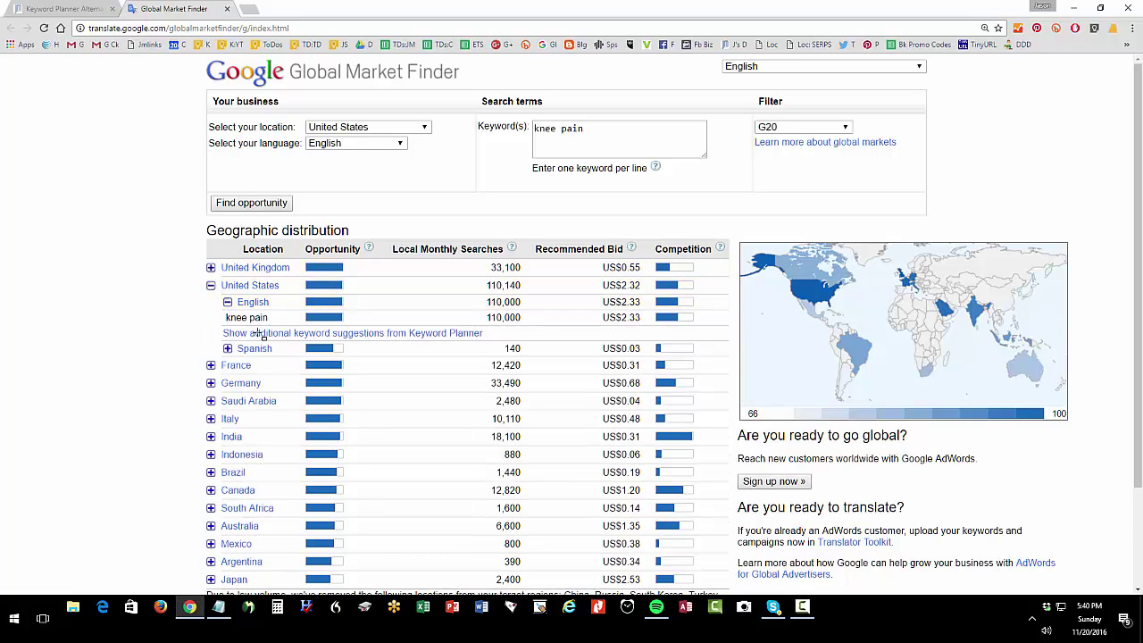
{"action": "left_click", "coordinate": [262, 333]}
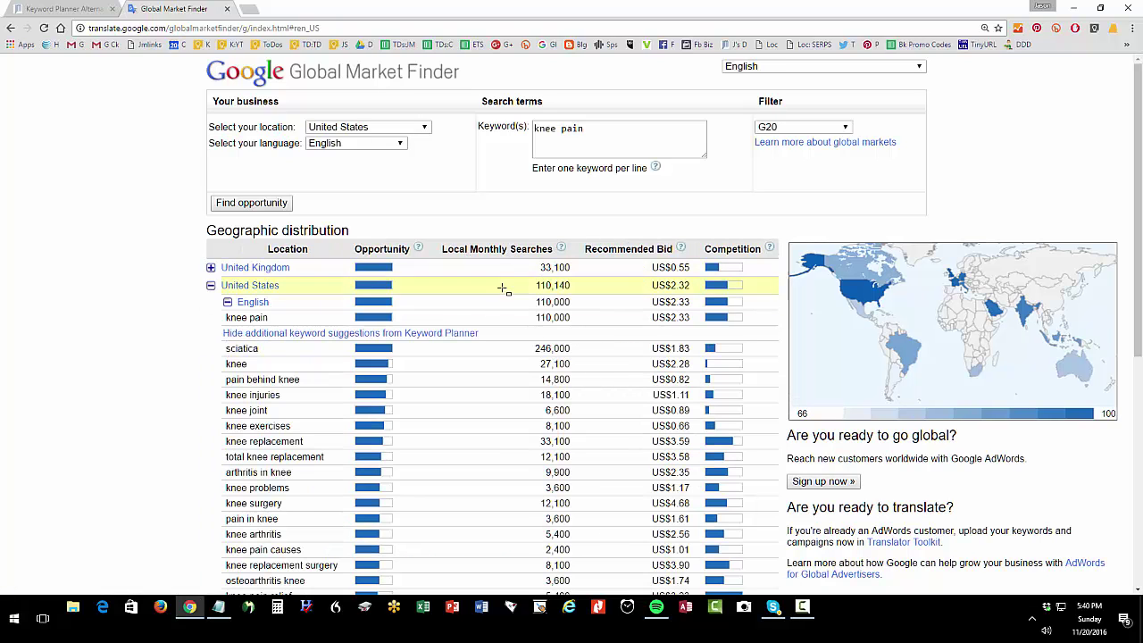
{"action": "scroll", "coordinate": [512, 350], "scroll_direction": "down", "scroll_amount": 2}
{"action": "scroll", "coordinate": [423, 336], "scroll_direction": "up", "scroll_amount": 2}
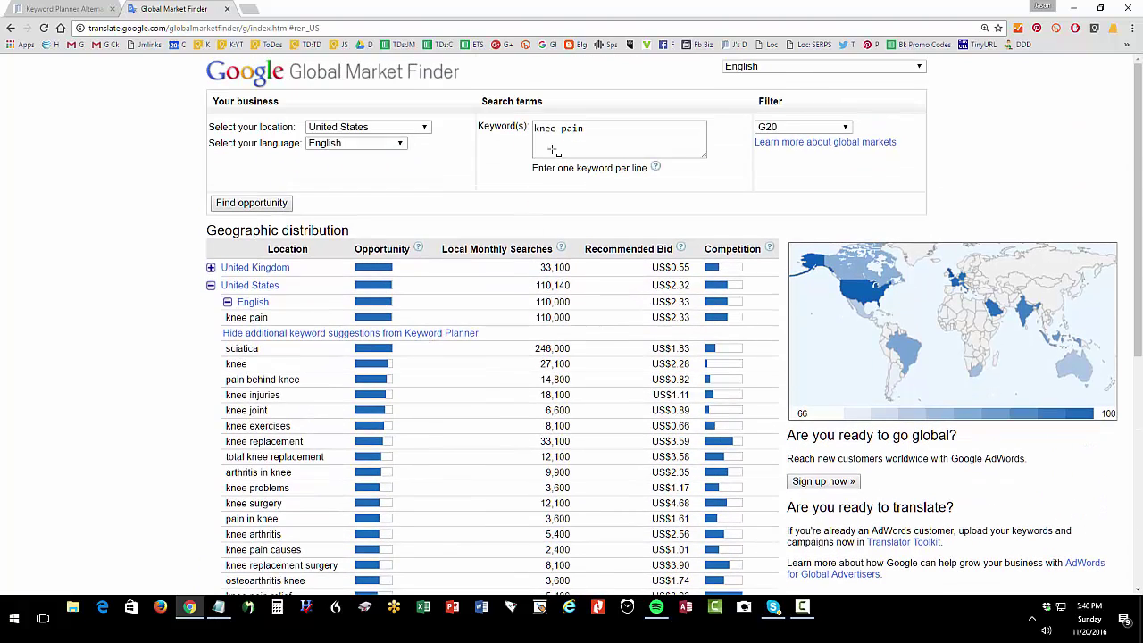
{"action": "left_click_drag", "start_coordinate": [536, 129], "coordinate": [586, 130]}
{"action": "scroll", "coordinate": [1112, 231], "scroll_direction": "down", "scroll_amount": 2}
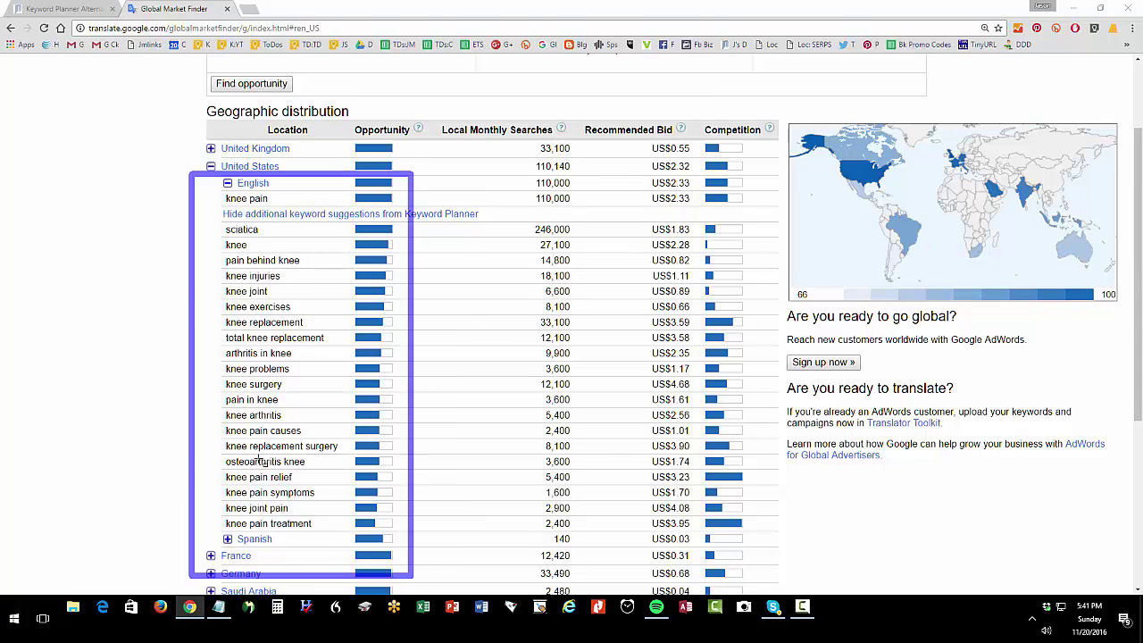
- Mark sciatica's 246,000 searches and knee surgery's 12,100 searches and US$4.68 bid
{"action": "left_click_drag", "start_coordinate": [219, 215], "coordinate": [267, 240]}
{"action": "left_click_drag", "start_coordinate": [515, 207], "coordinate": [584, 246]}
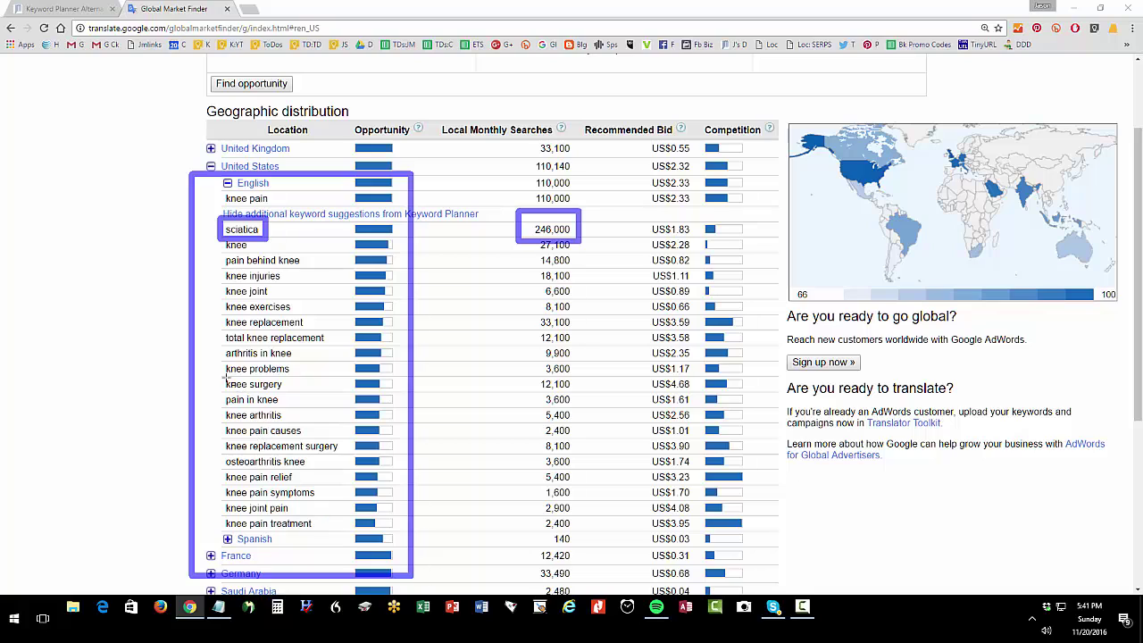
{"action": "left_click_drag", "start_coordinate": [234, 373], "coordinate": [294, 396]}
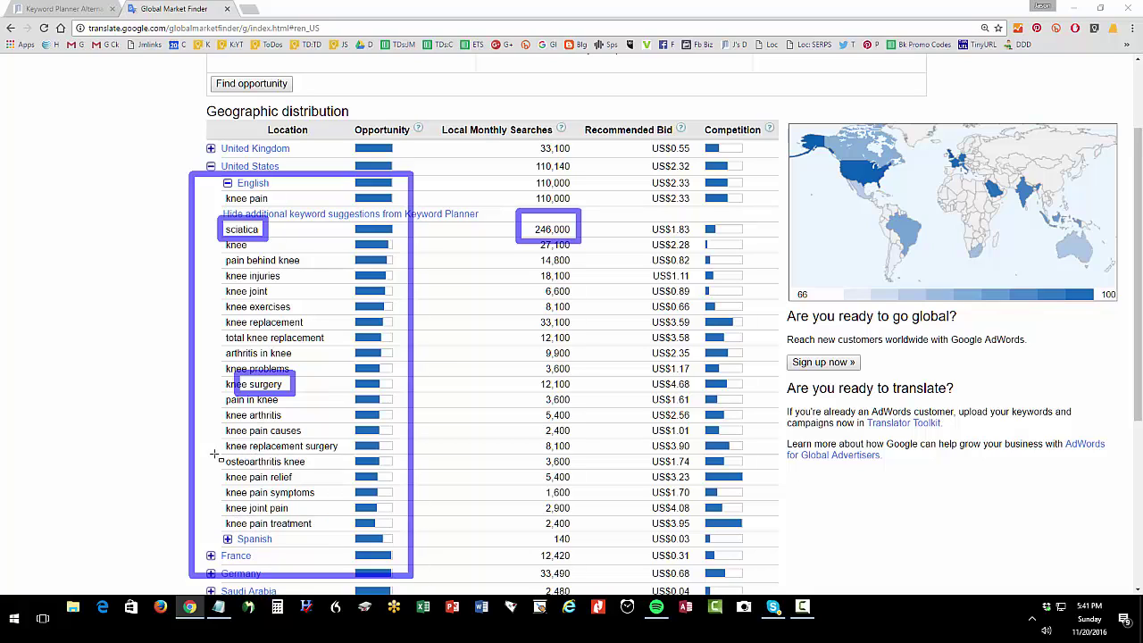
{"action": "left_click_drag", "start_coordinate": [217, 454], "coordinate": [324, 468]}
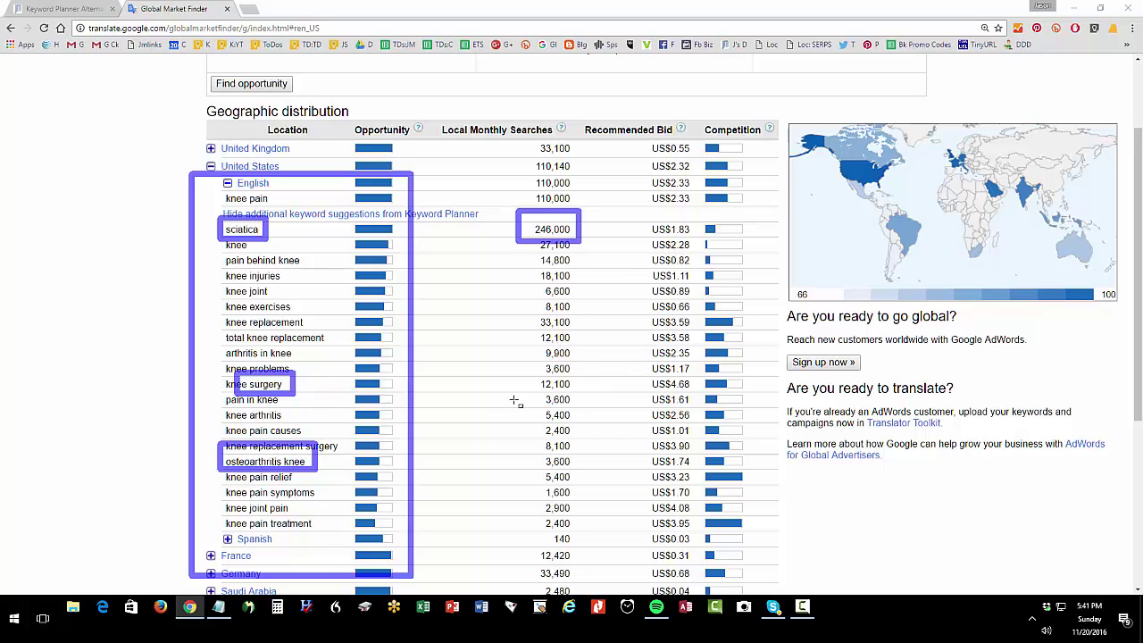
{"action": "left_click_drag", "start_coordinate": [527, 371], "coordinate": [586, 400]}
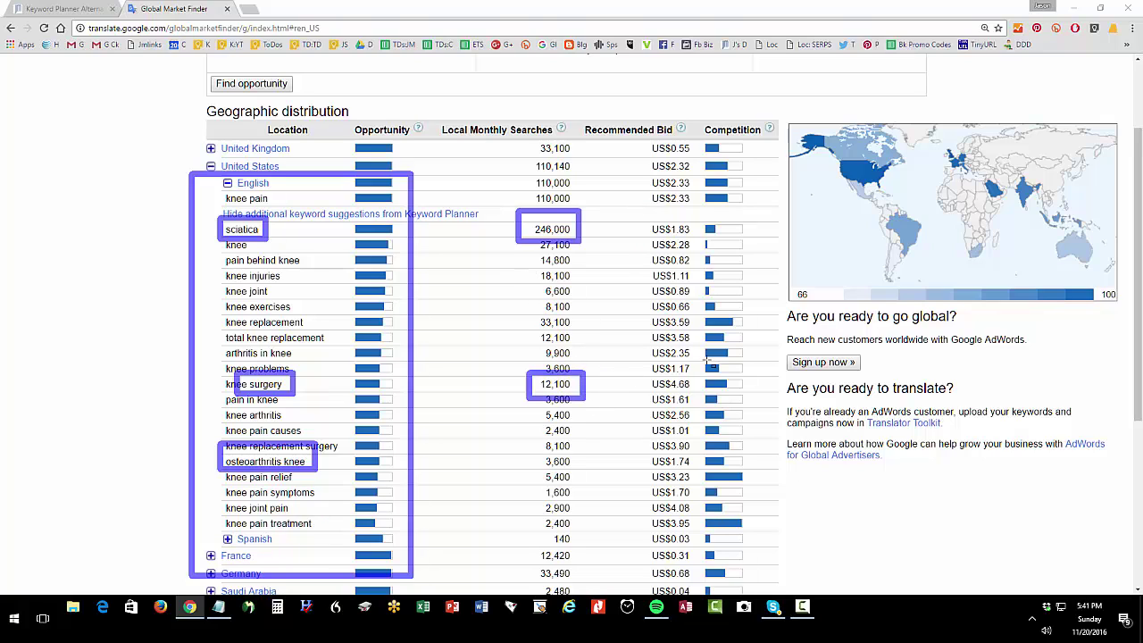
{"action": "left_click_drag", "start_coordinate": [638, 208], "coordinate": [733, 579]}
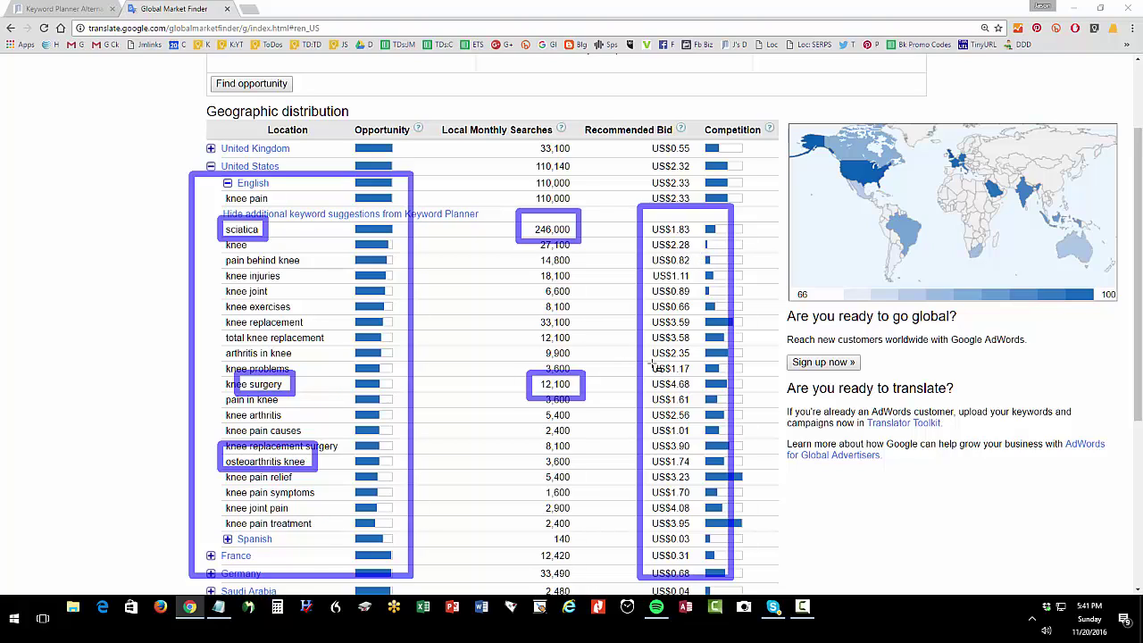
{"action": "left_click_drag", "start_coordinate": [699, 399], "coordinate": [626, 370]}
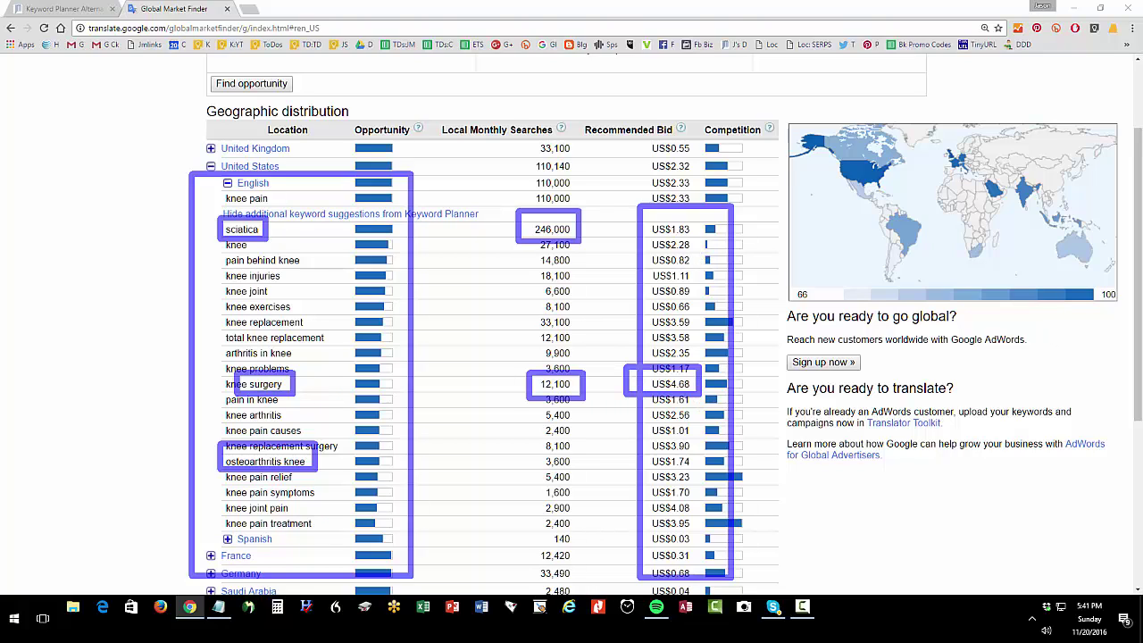
{"action": "left_click_drag", "start_coordinate": [266, 382], "coordinate": [313, 355]}
{"action": "left_click_drag", "start_coordinate": [561, 381], "coordinate": [586, 352]}
{"action": "left_click_drag", "start_coordinate": [668, 382], "coordinate": [696, 353]}
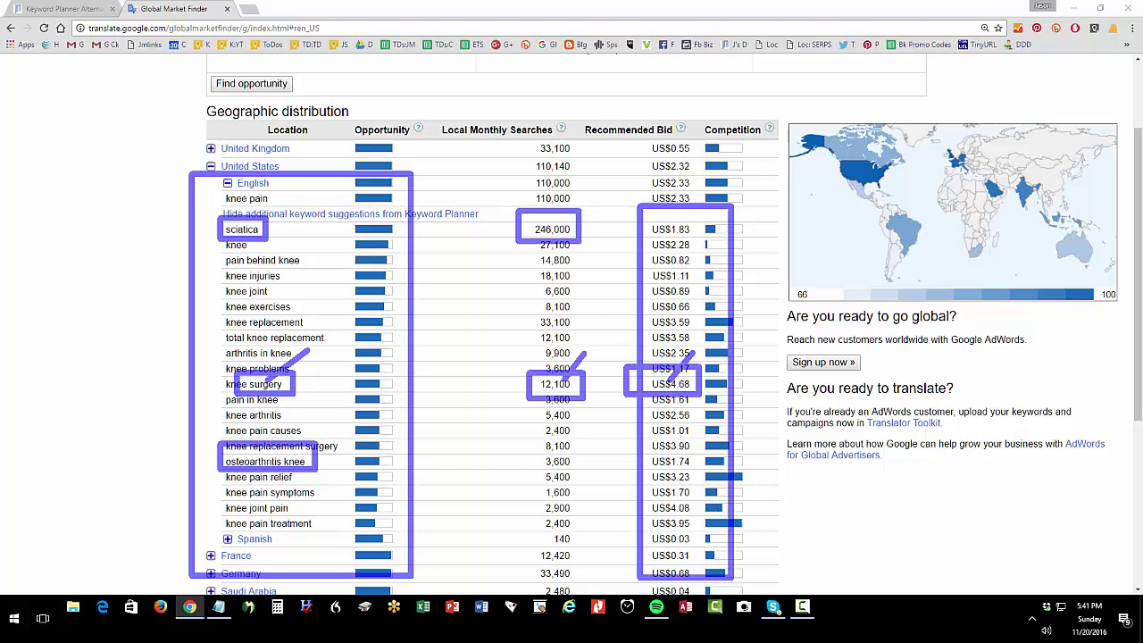
- Collapse United States and rerun the market search for 'knee surgery'
{"action": "key", "text": "Escape"}
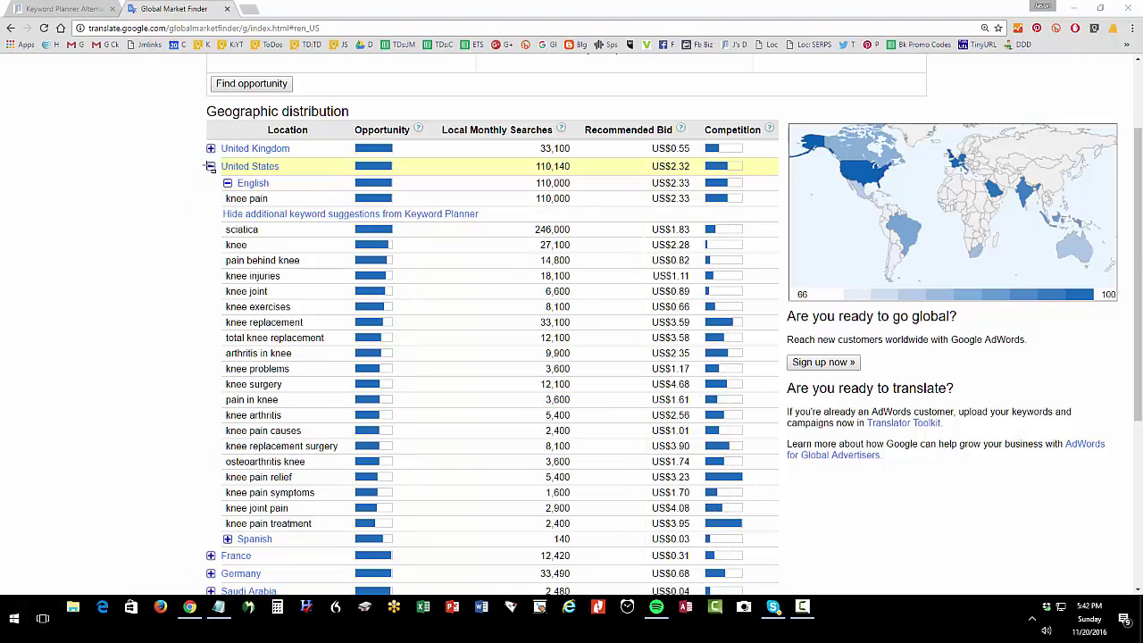
{"action": "left_click", "coordinate": [211, 166]}
{"action": "scroll", "coordinate": [179, 243], "scroll_direction": "up", "scroll_amount": 1}
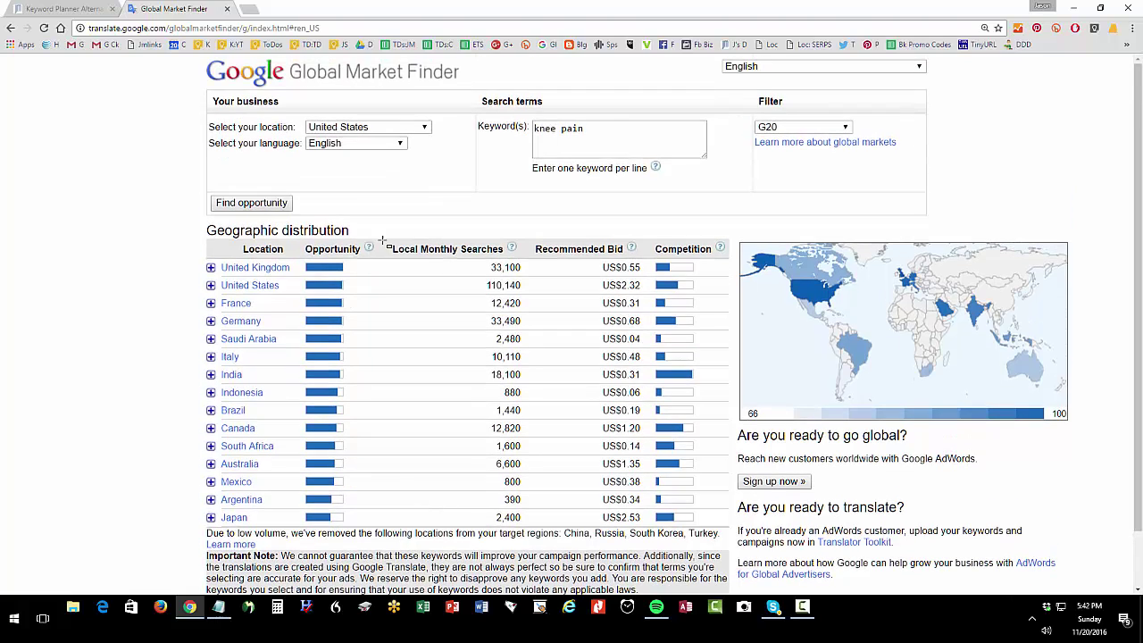
{"action": "left_click_drag", "start_coordinate": [613, 120], "coordinate": [464, 114]}
{"action": "left_click", "coordinate": [606, 132]}
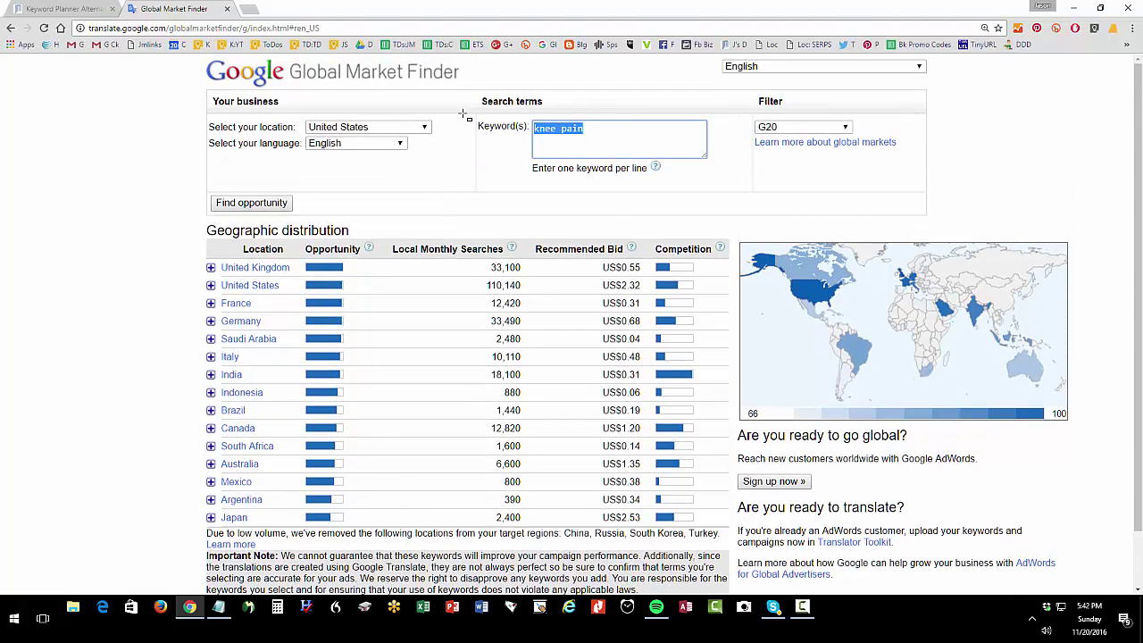
{"action": "type", "text": "knee surg;er"}
{"action": "key", "text": "BackSpace"}
{"action": "key", "text": "BackSpace"}
{"action": "key", "text": "BackSpace"}
{"action": "type", "text": "ery"}
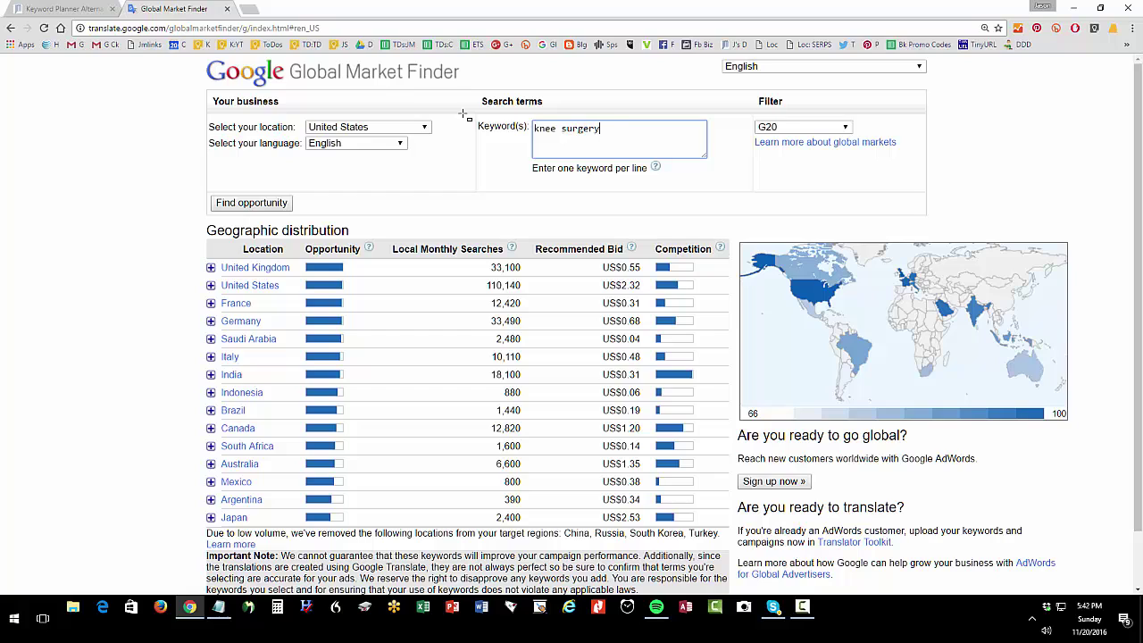
{"action": "left_click", "coordinate": [248, 203]}
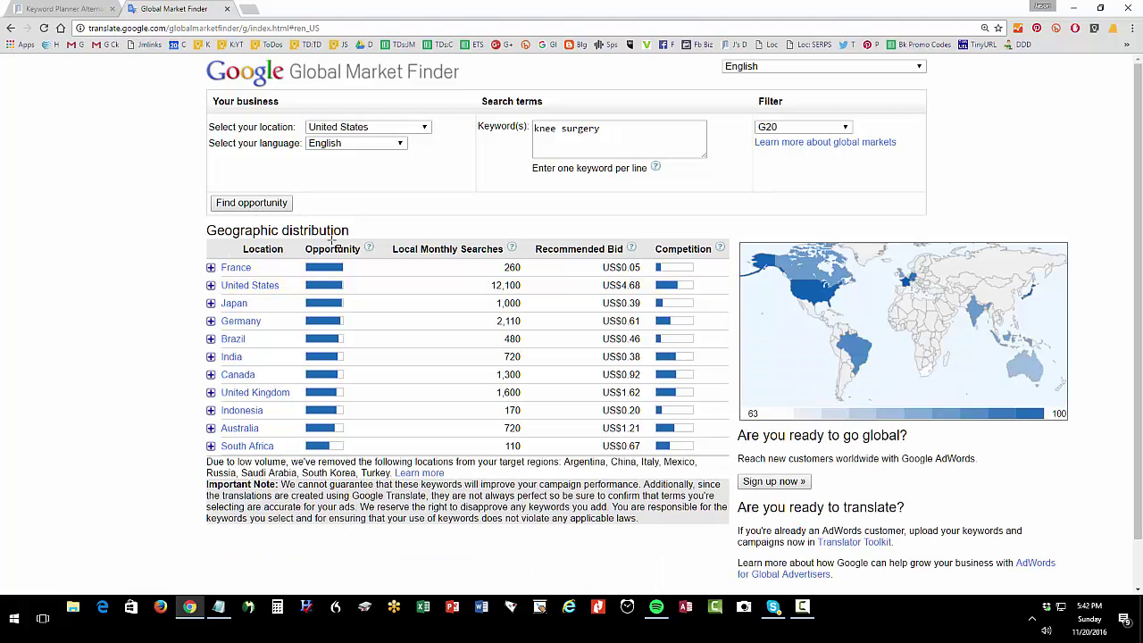
- Expand United States > English and load additional suggestions for knee surgery
{"action": "left_click", "coordinate": [212, 286]}
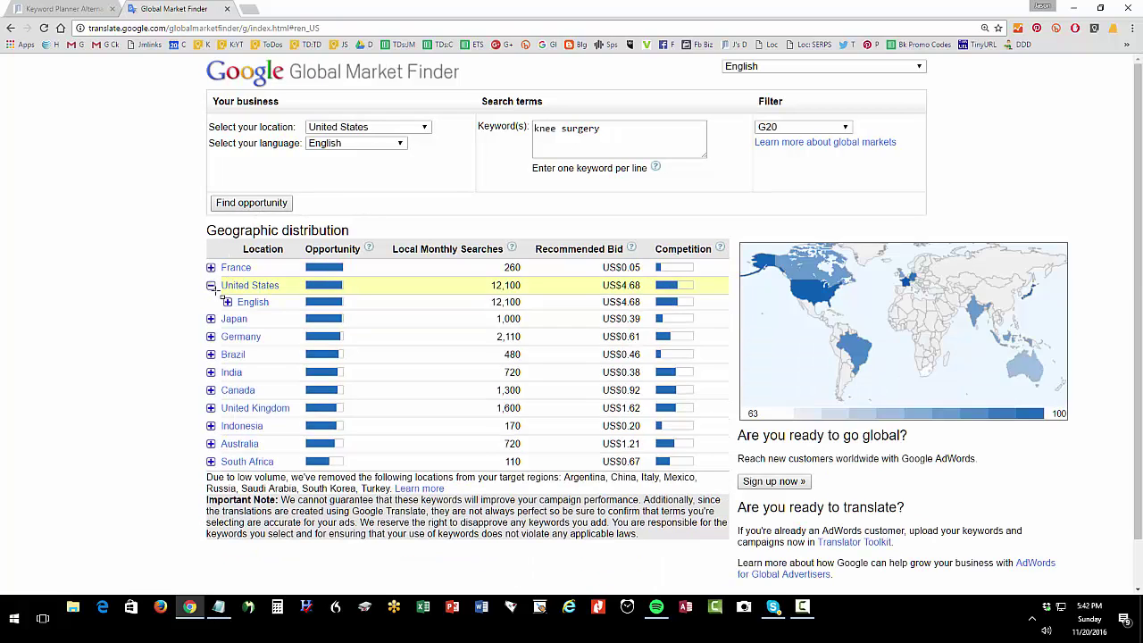
{"action": "left_click", "coordinate": [228, 302]}
{"action": "left_click", "coordinate": [248, 335]}
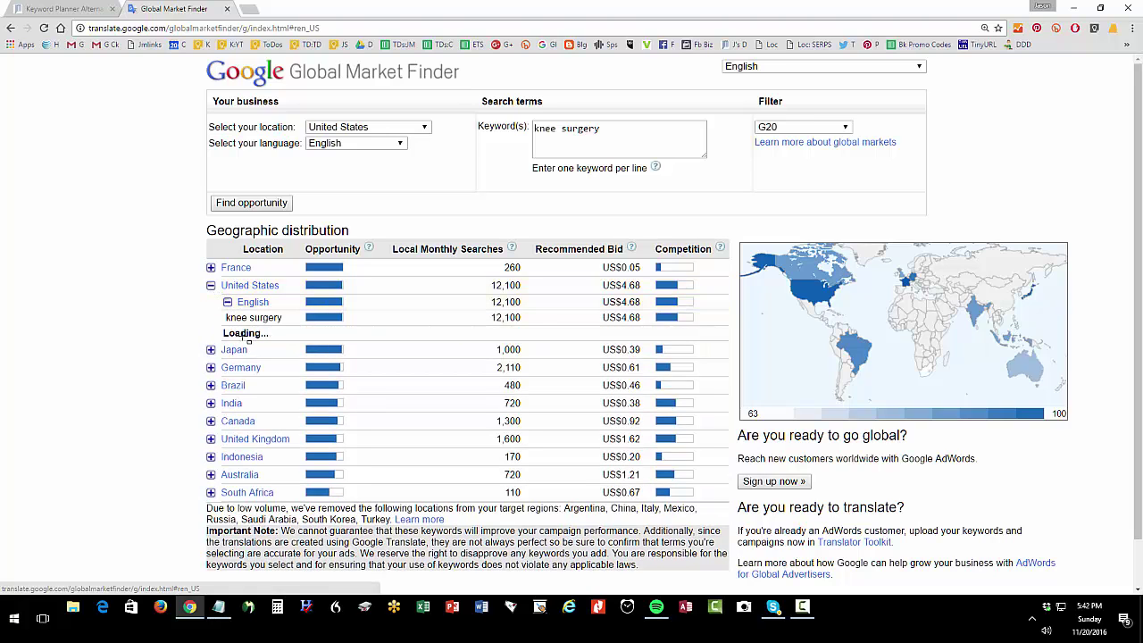
{"action": "scroll", "coordinate": [447, 322], "scroll_direction": "down", "scroll_amount": 2}
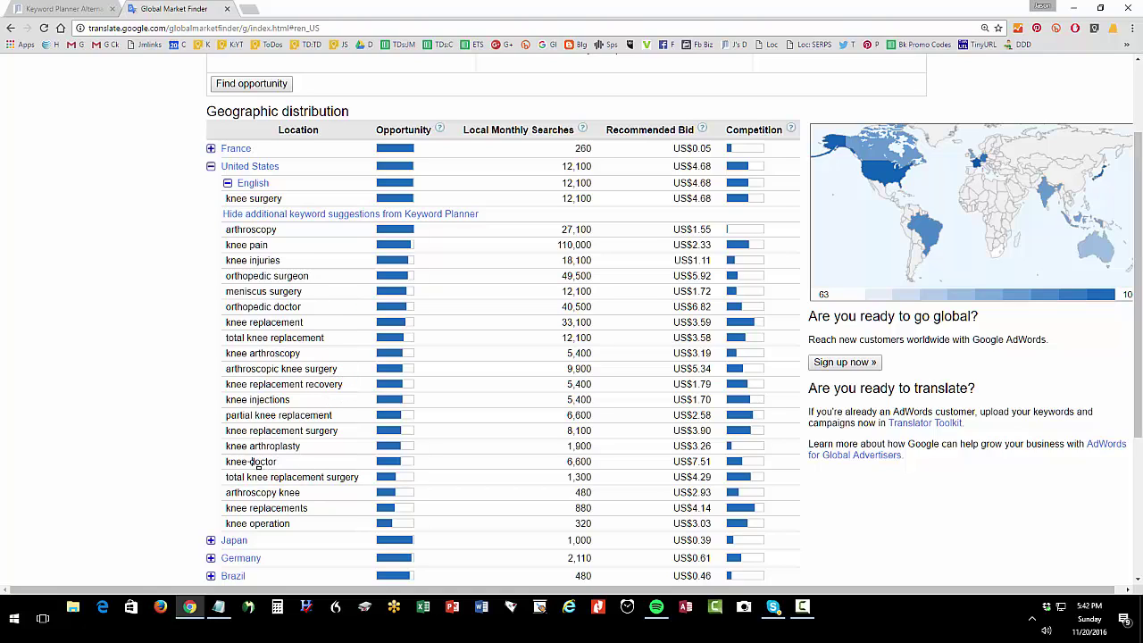
- Mark suggestions like orthopedic surgeon, meniscus surgery and knee arthroplasty, plus the US$5.92 bid
{"action": "left_click_drag", "start_coordinate": [250, 461], "coordinate": [281, 461]}
{"action": "left_click_drag", "start_coordinate": [225, 277], "coordinate": [276, 277]}
{"action": "left_click", "coordinate": [214, 266]}
{"action": "mouse_move", "coordinate": [215, 266]}
{"action": "left_mouse_down"}
{"action": "mouse_move", "coordinate": [323, 290]}
{"action": "mouse_move", "coordinate": [324, 309]}
{"action": "mouse_move", "coordinate": [322, 301]}
{"action": "left_mouse_up"}
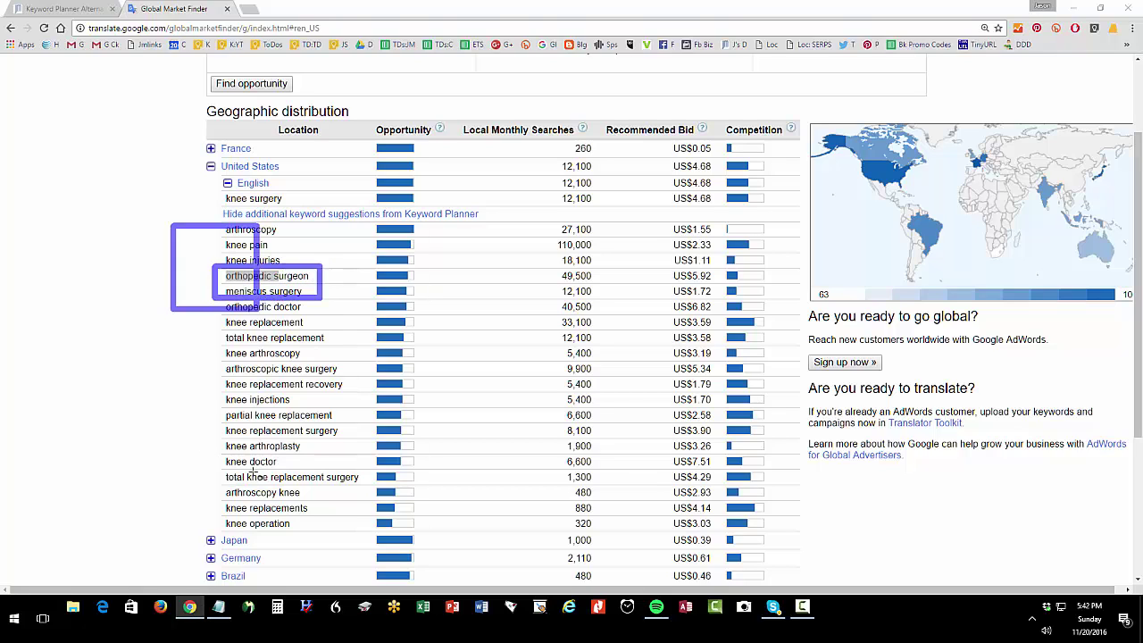
{"action": "left_click_drag", "start_coordinate": [206, 447], "coordinate": [321, 456]}
{"action": "left_click_drag", "start_coordinate": [525, 246], "coordinate": [611, 533]}
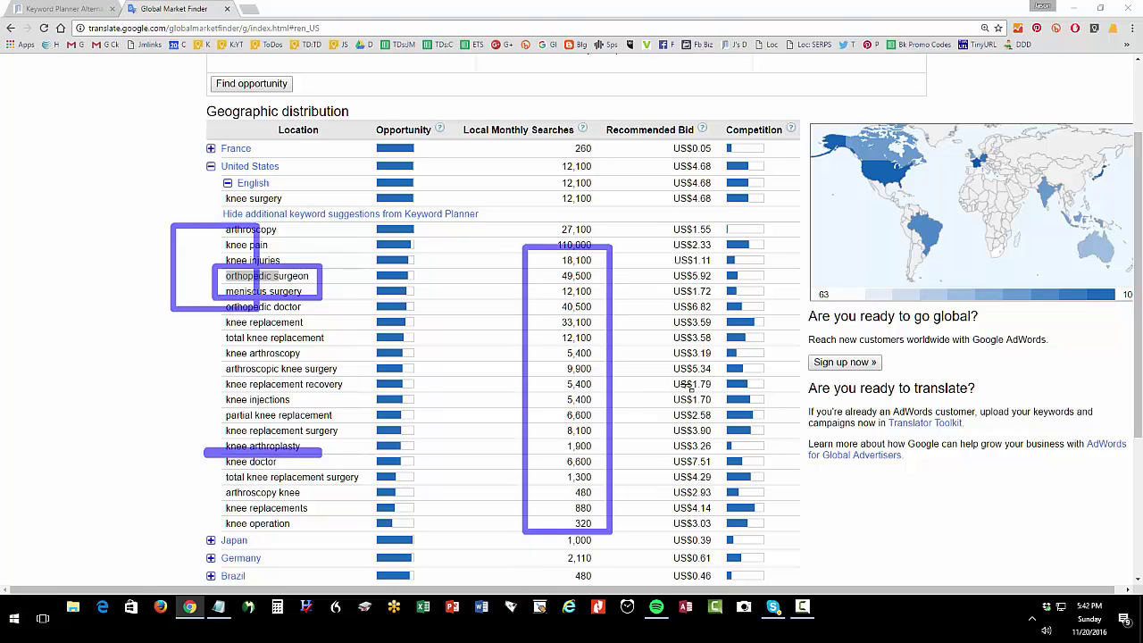
{"action": "left_click_drag", "start_coordinate": [665, 244], "coordinate": [722, 557]}
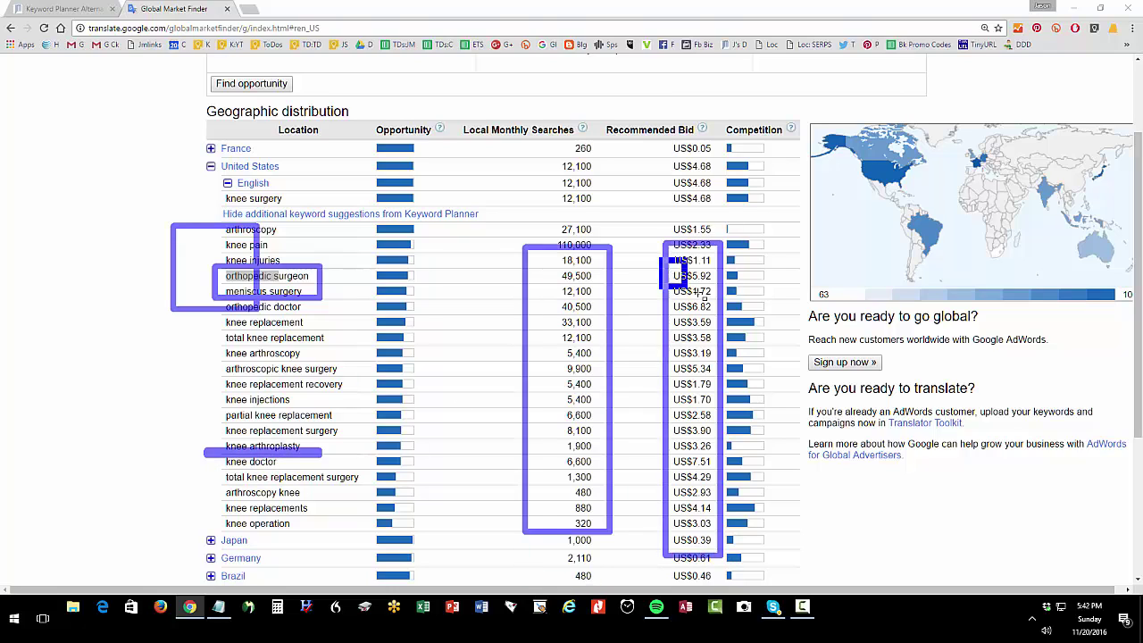
{"action": "mouse_move", "coordinate": [661, 259]}
{"action": "left_mouse_down"}
{"action": "mouse_move", "coordinate": [738, 302]}
{"action": "mouse_move", "coordinate": [729, 293]}
{"action": "left_mouse_up"}
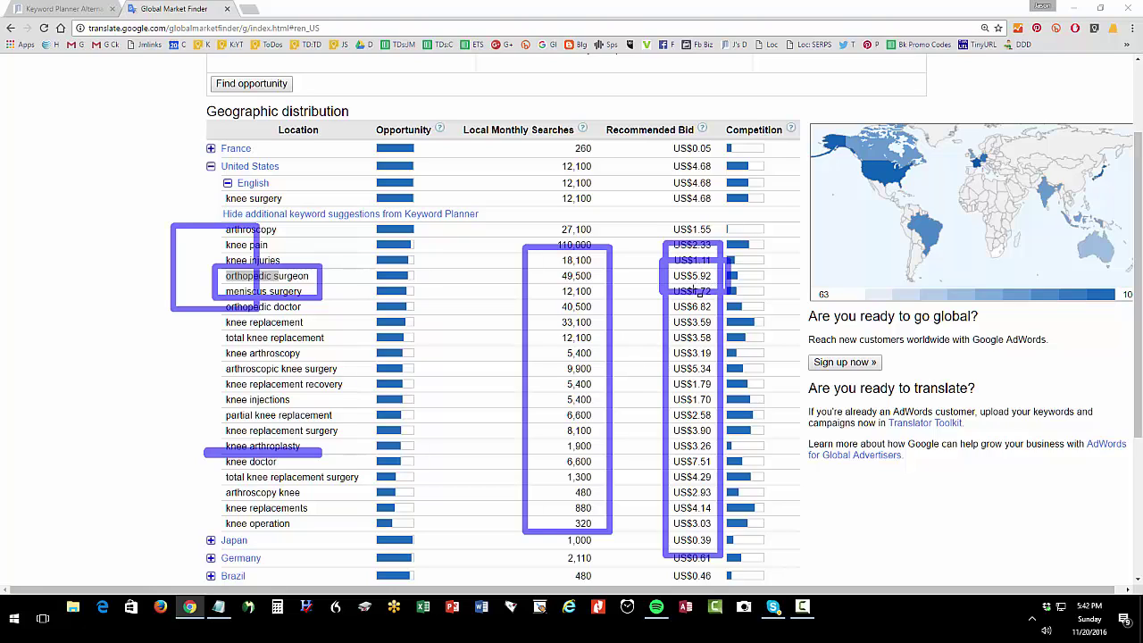
- Clear the annotations and close the Global Market Finder tab
{"action": "key", "text": "Escape"}
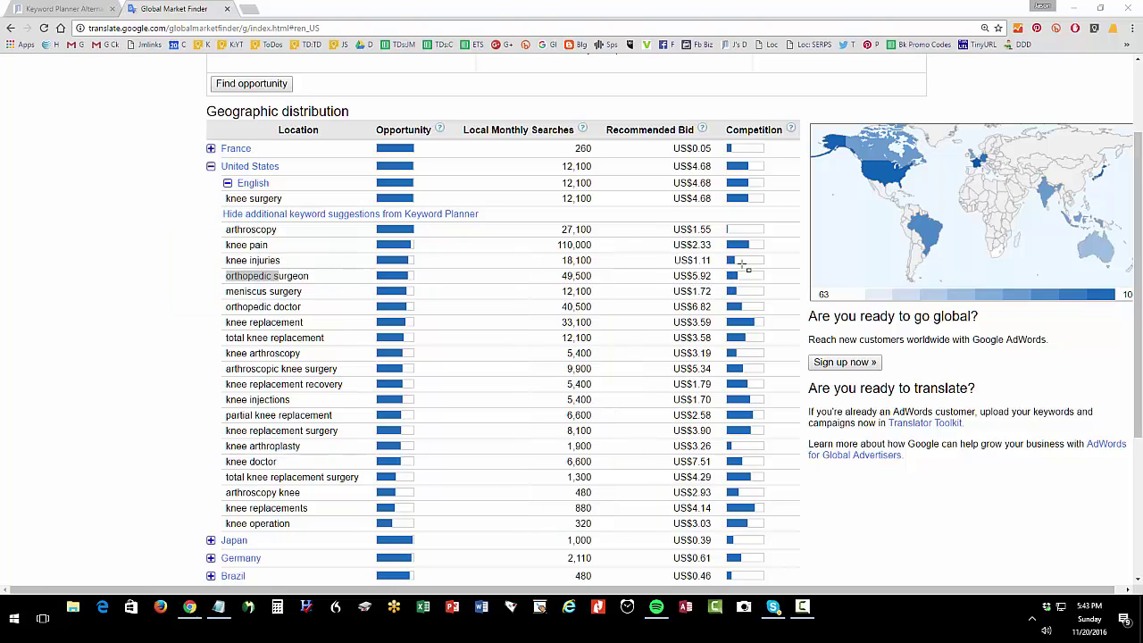
{"action": "scroll", "coordinate": [561, 312], "scroll_direction": "up", "scroll_amount": 2}
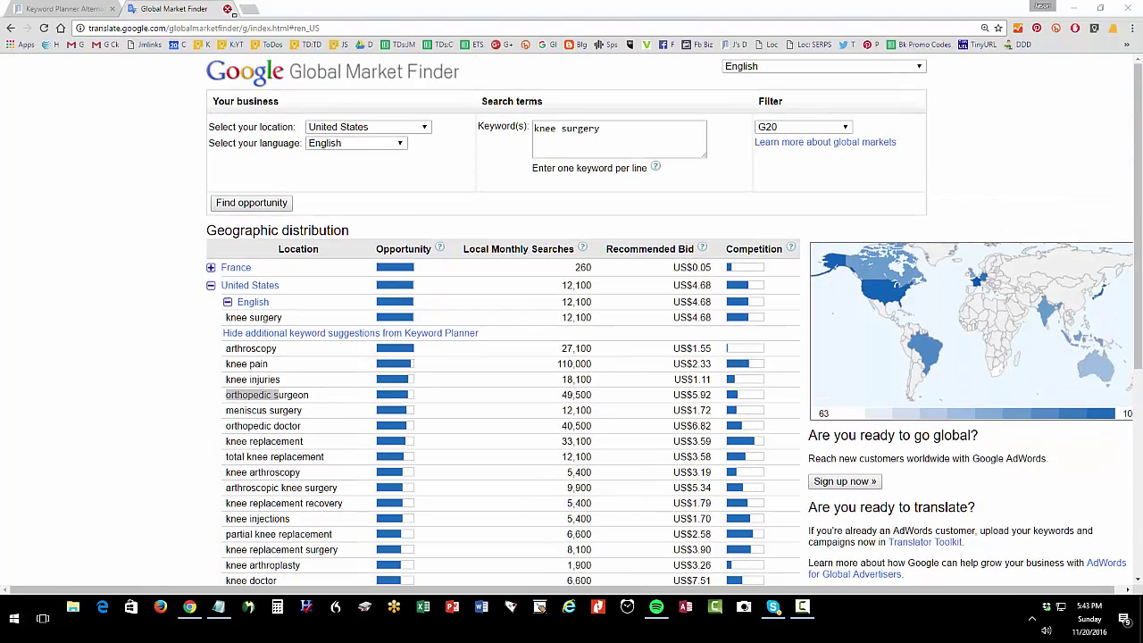
{"action": "left_click", "coordinate": [228, 9]}
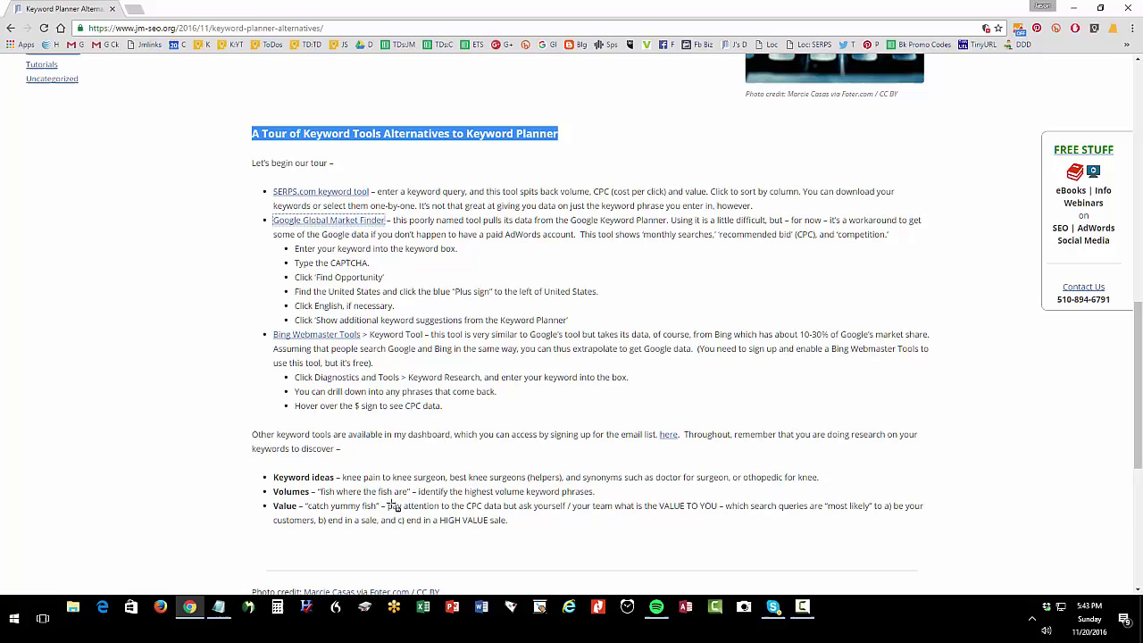
- Open Bing Webmaster Tools in a new tab, sign in, and pick the jm-seo.org site
{"action": "right_click", "coordinate": [328, 338]}
{"action": "left_click", "coordinate": [358, 346]}
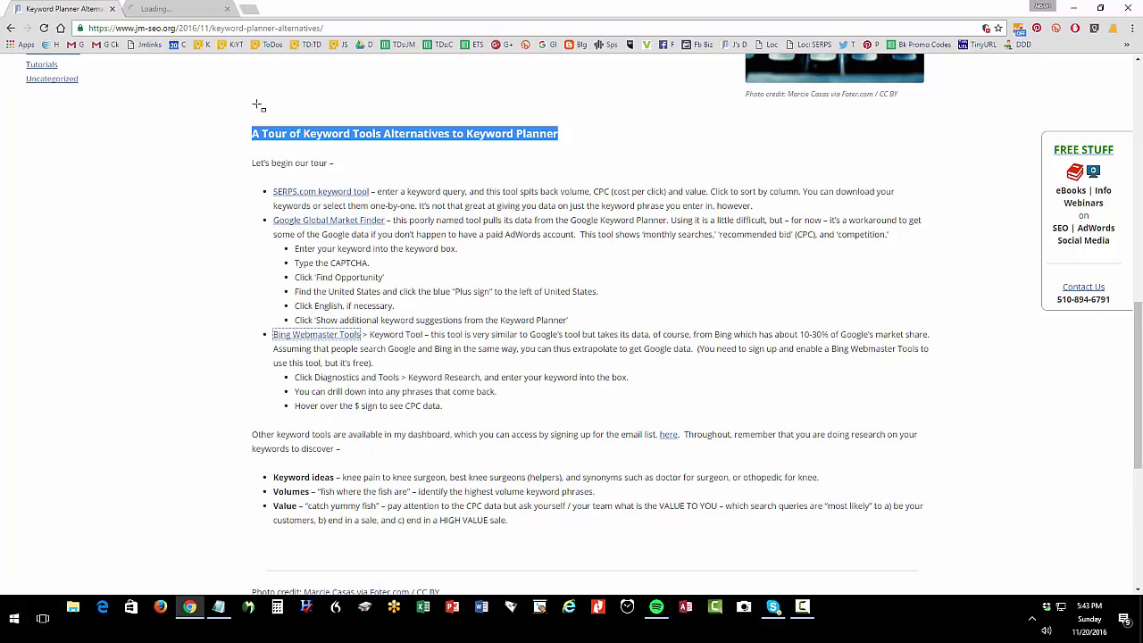
{"action": "left_click", "coordinate": [168, 12]}
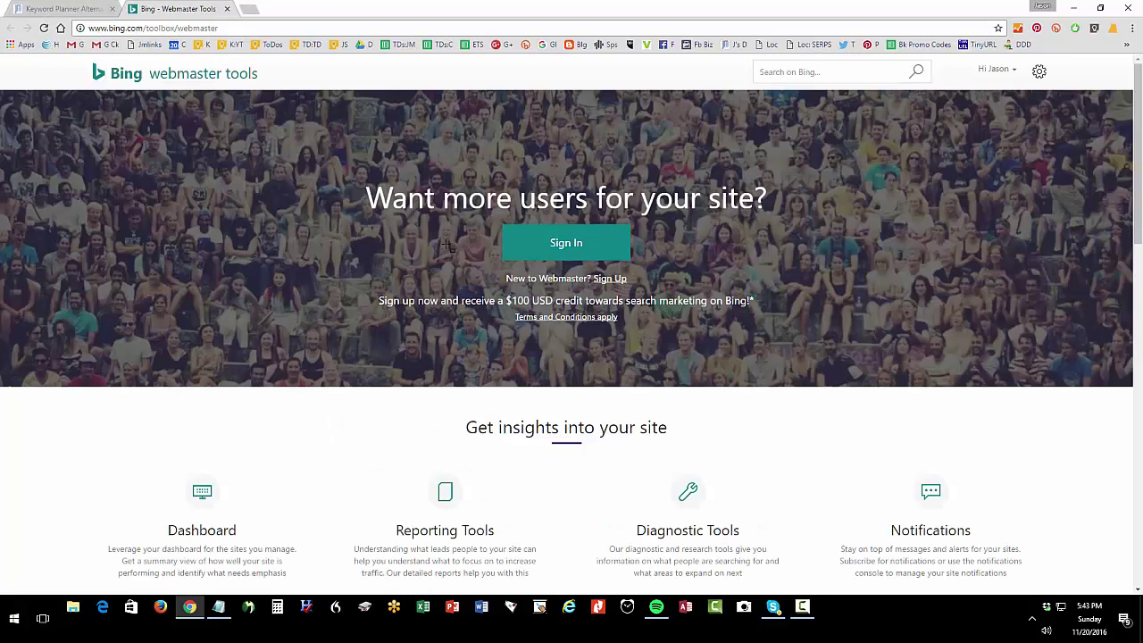
{"action": "left_click", "coordinate": [541, 243]}
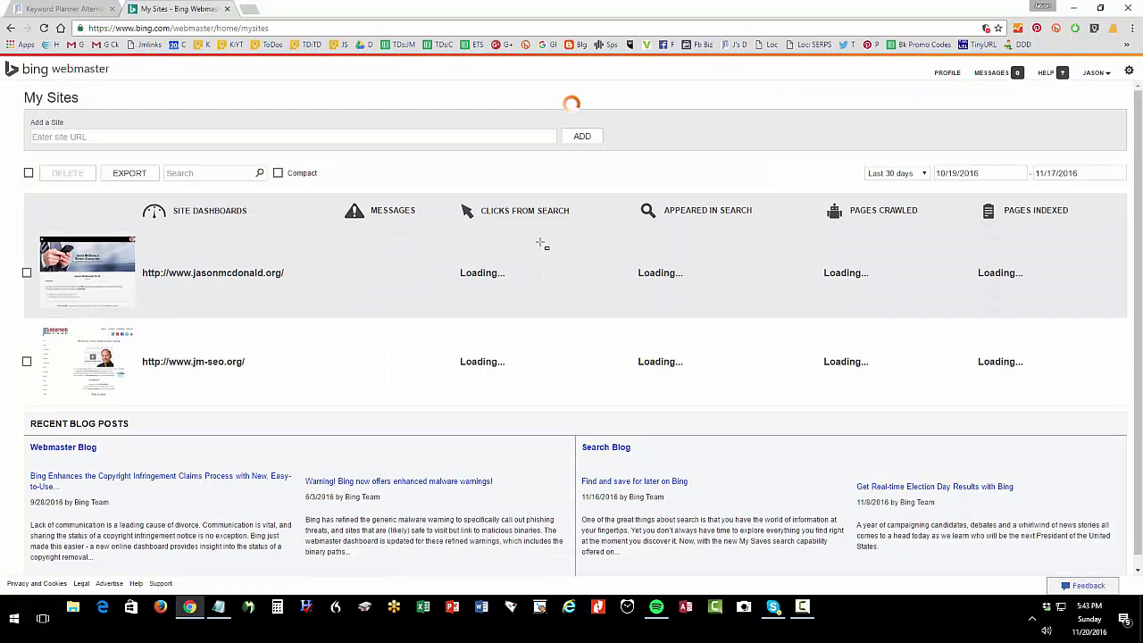
{"action": "left_click", "coordinate": [212, 354]}
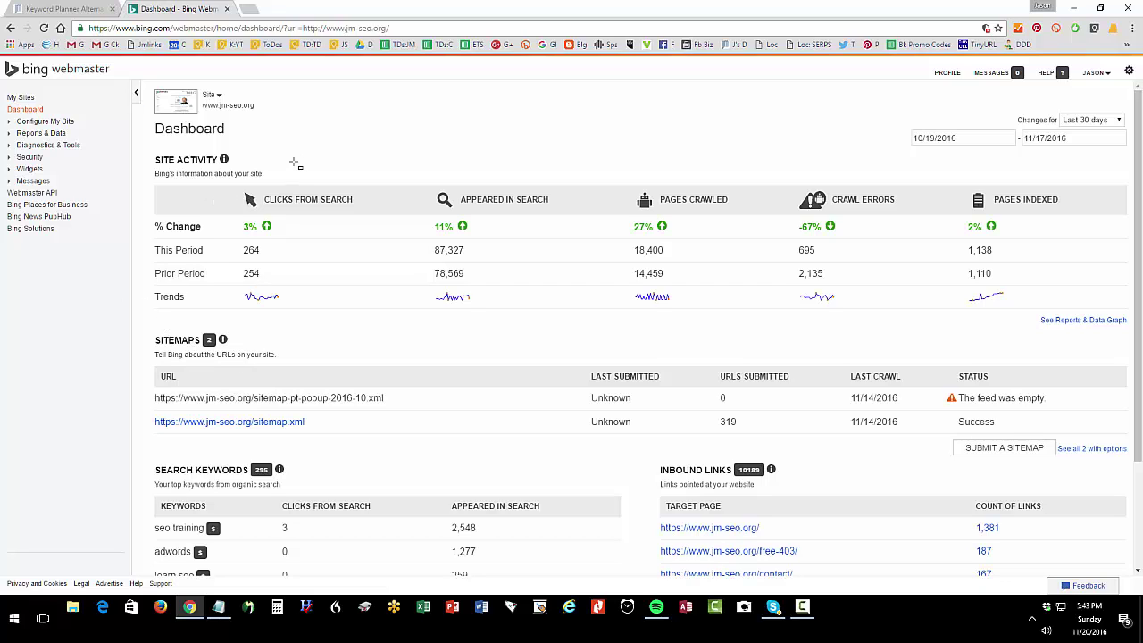
- Go to Diagnostics & Tools > Keyword Research
{"action": "left_click", "coordinate": [9, 145]}
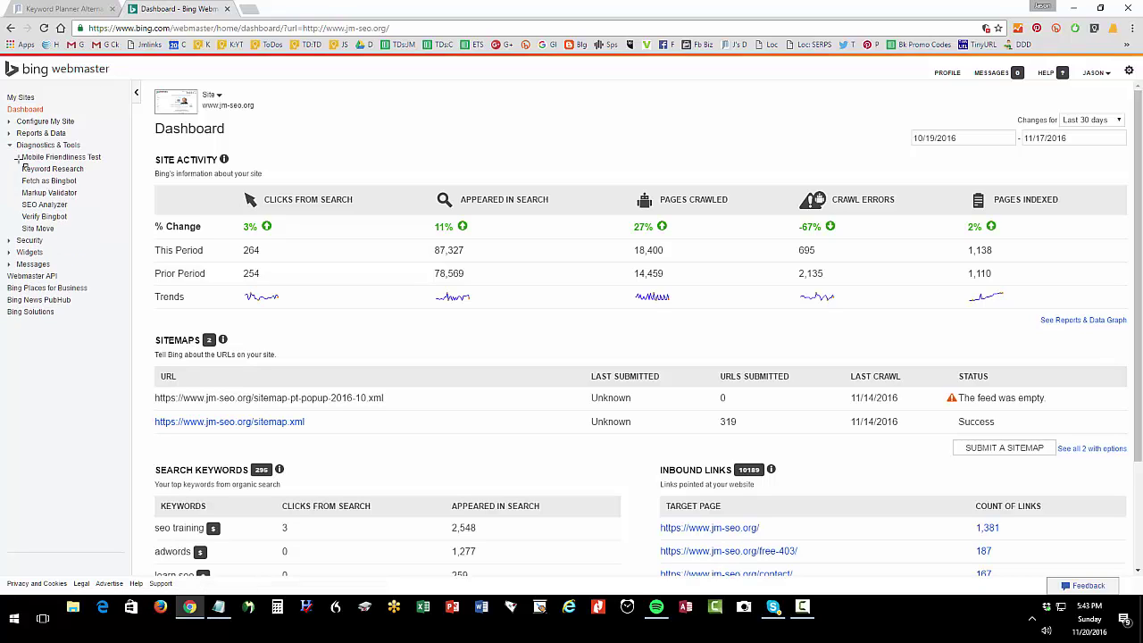
{"action": "left_click", "coordinate": [37, 174]}
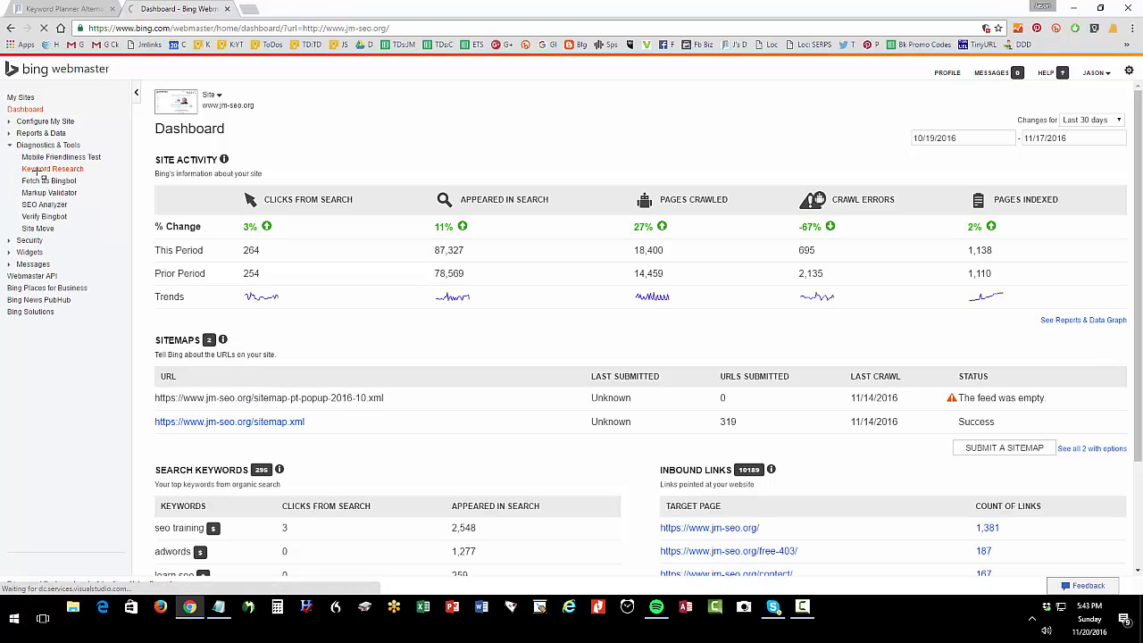
{"action": "left_click", "coordinate": [35, 170]}
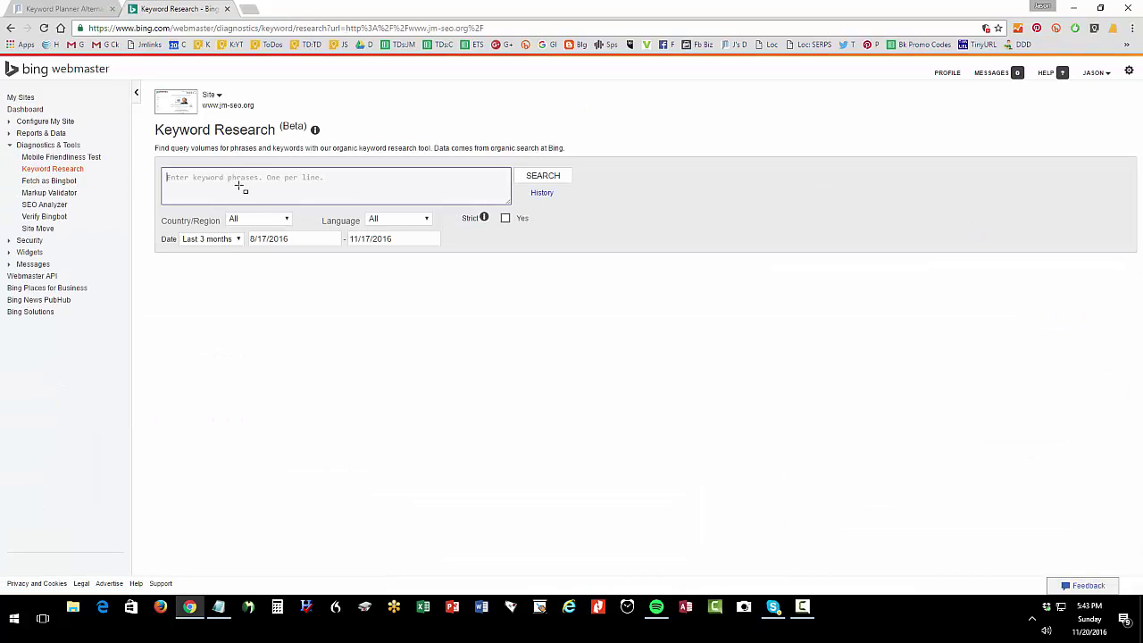
- Research 'knee pain' in Bing, reviewing its 48,834 appearances and suggested keywords' bid popups
{"action": "type", "text": "knee pain"}
{"action": "left_click", "coordinate": [552, 178]}
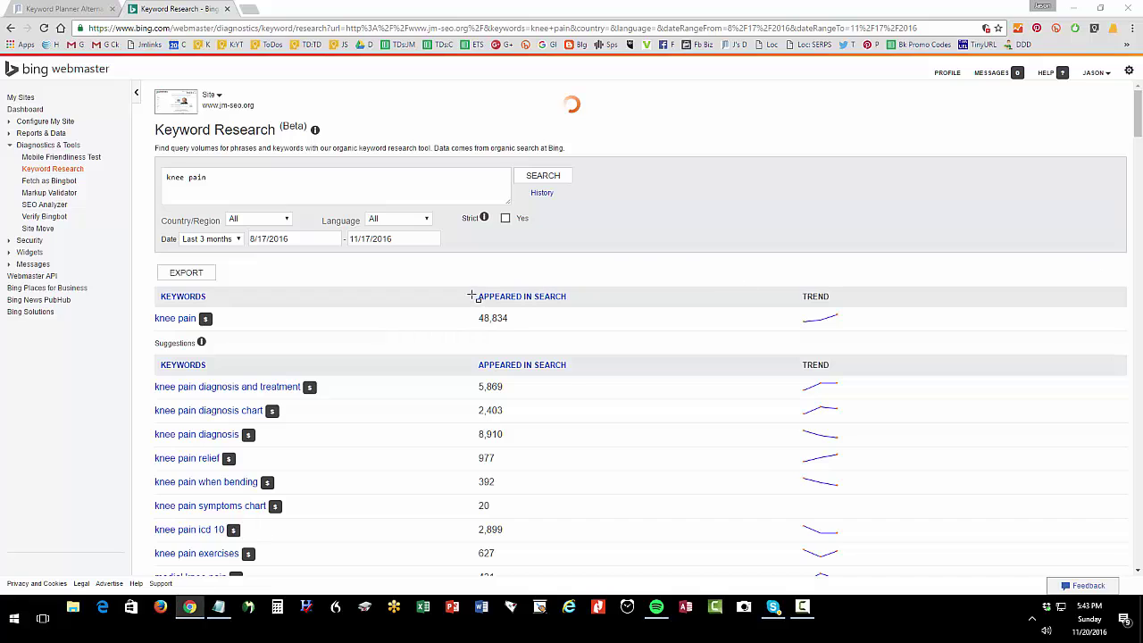
{"action": "left_click_drag", "start_coordinate": [515, 341], "coordinate": [467, 294]}
{"action": "left_click_drag", "start_coordinate": [110, 286], "coordinate": [214, 347]}
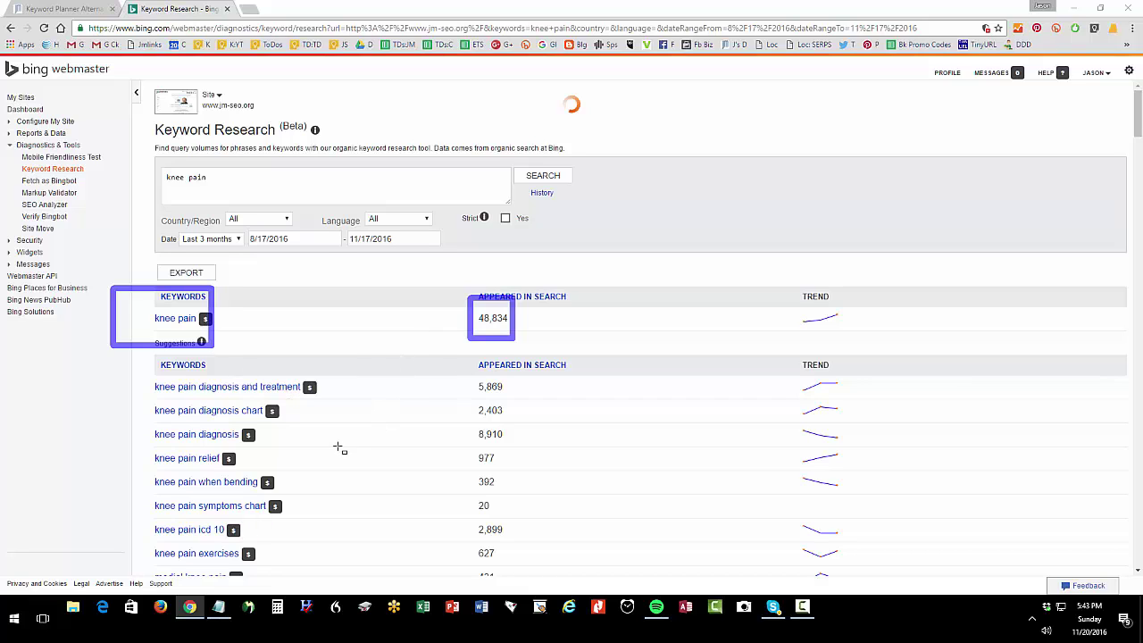
{"action": "left_click_drag", "start_coordinate": [444, 270], "coordinate": [563, 555]}
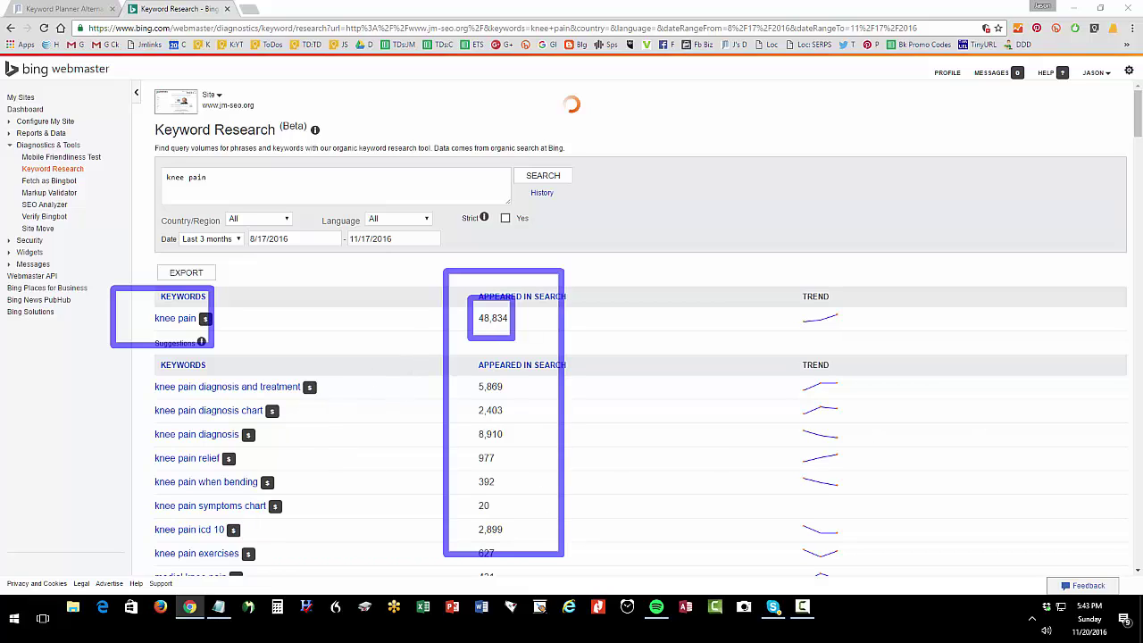
{"action": "key", "text": "e"}
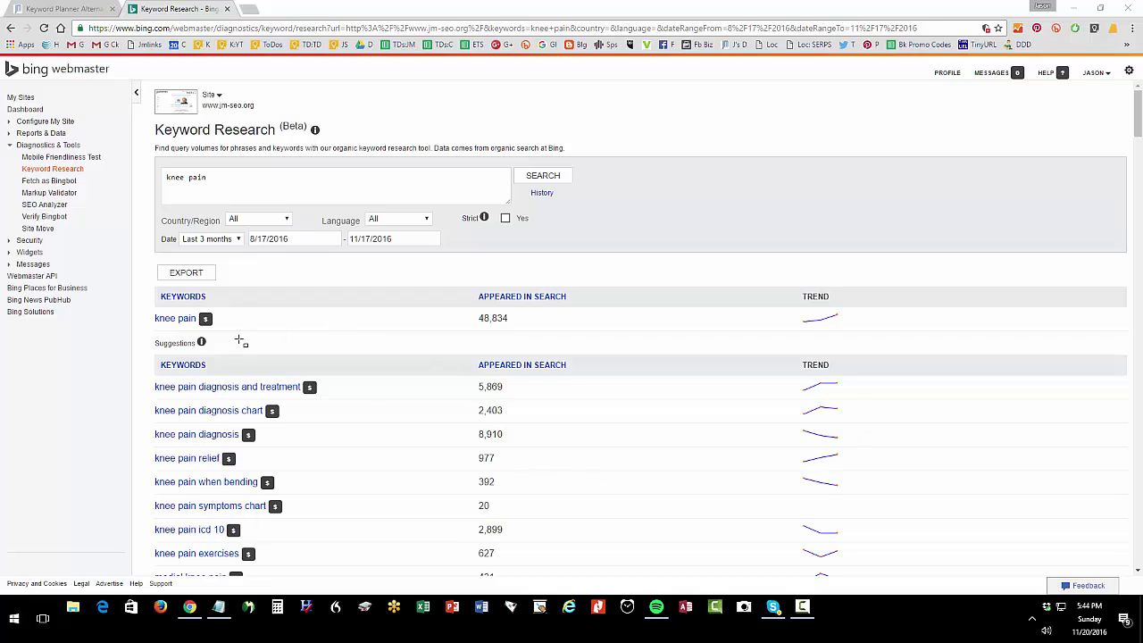
{"action": "mouse_move", "coordinate": [209, 322]}
{"action": "mouse_move", "coordinate": [238, 539]}
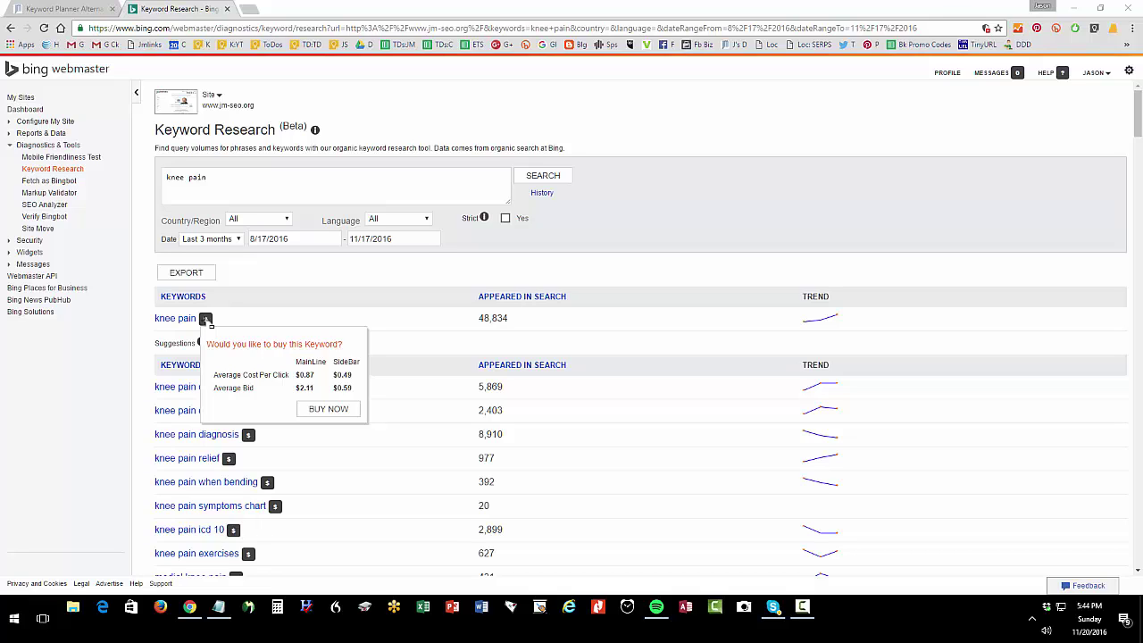
{"action": "left_click", "coordinate": [222, 181]}
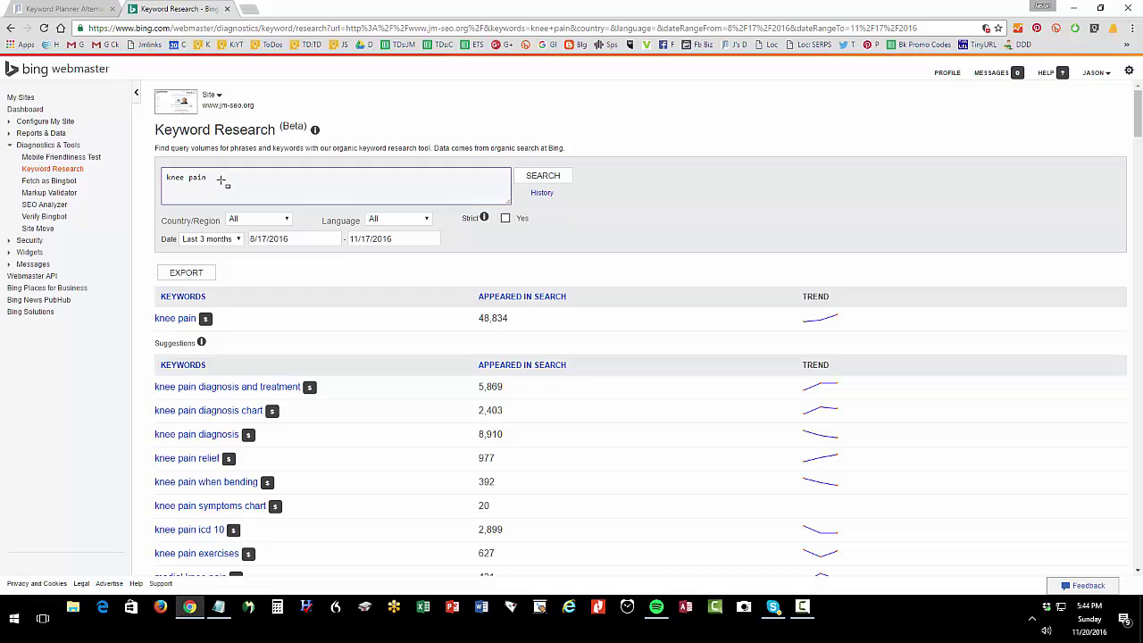
- Search Bing keyword research for 'knee surgery' (5,518 appearances), then return to the Keyword Planner Alternatives article
{"action": "type", "text": ", knee surgery"}
{"action": "left_click", "coordinate": [554, 176]}
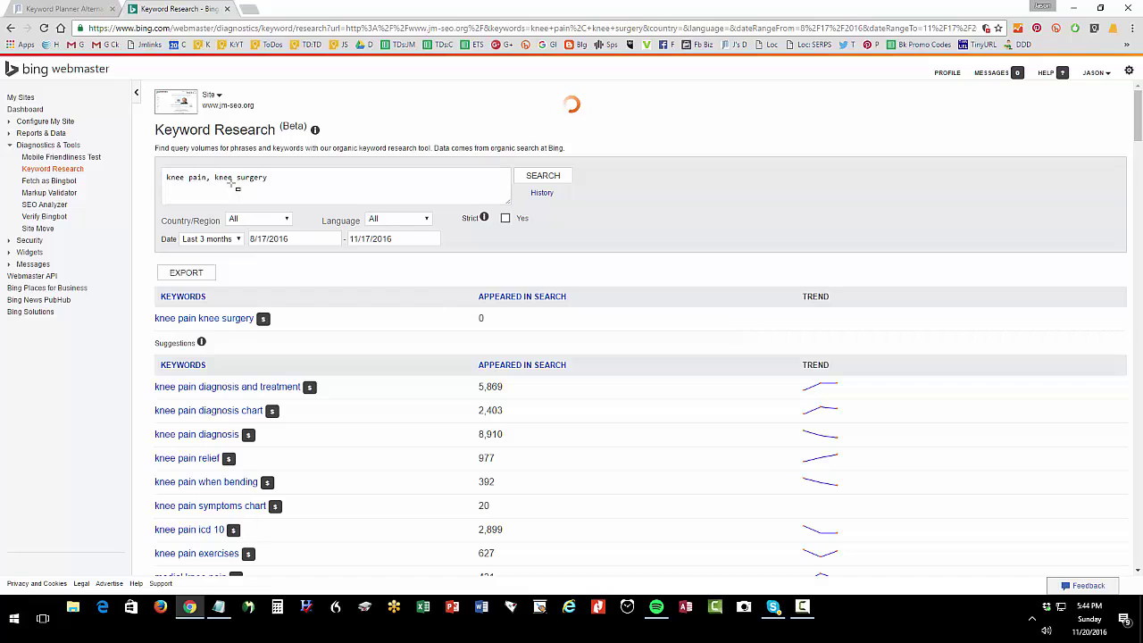
{"action": "left_click_drag", "start_coordinate": [279, 177], "coordinate": [151, 181]}
{"action": "type", "text": "knee surgery"}
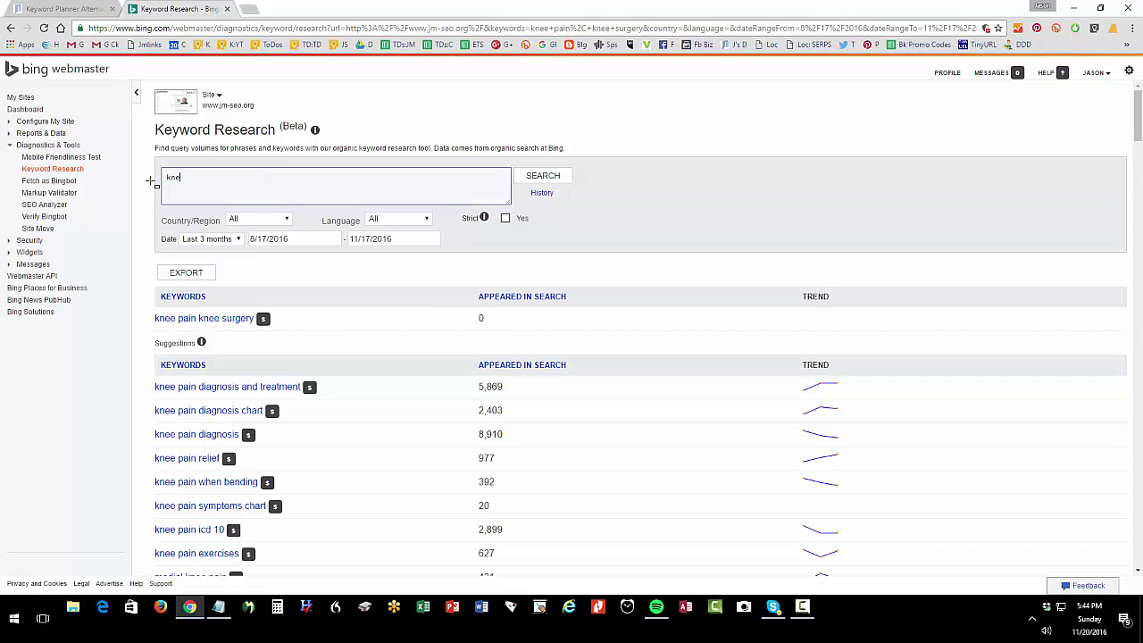
{"action": "left_click", "coordinate": [555, 184]}
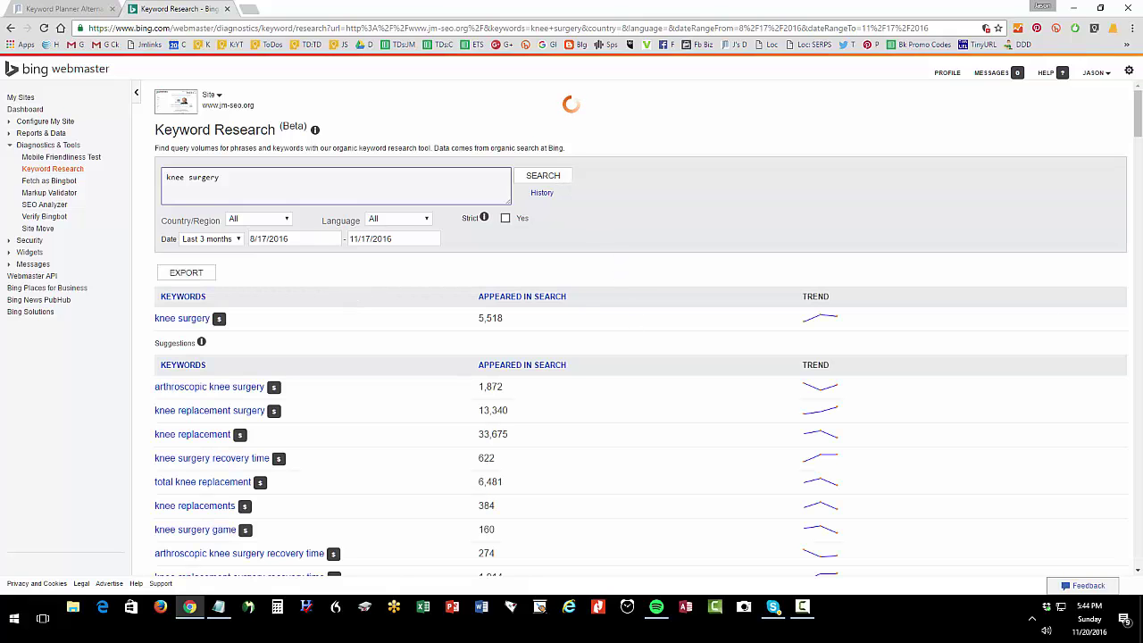
{"action": "left_click_drag", "start_coordinate": [127, 239], "coordinate": [255, 315]}
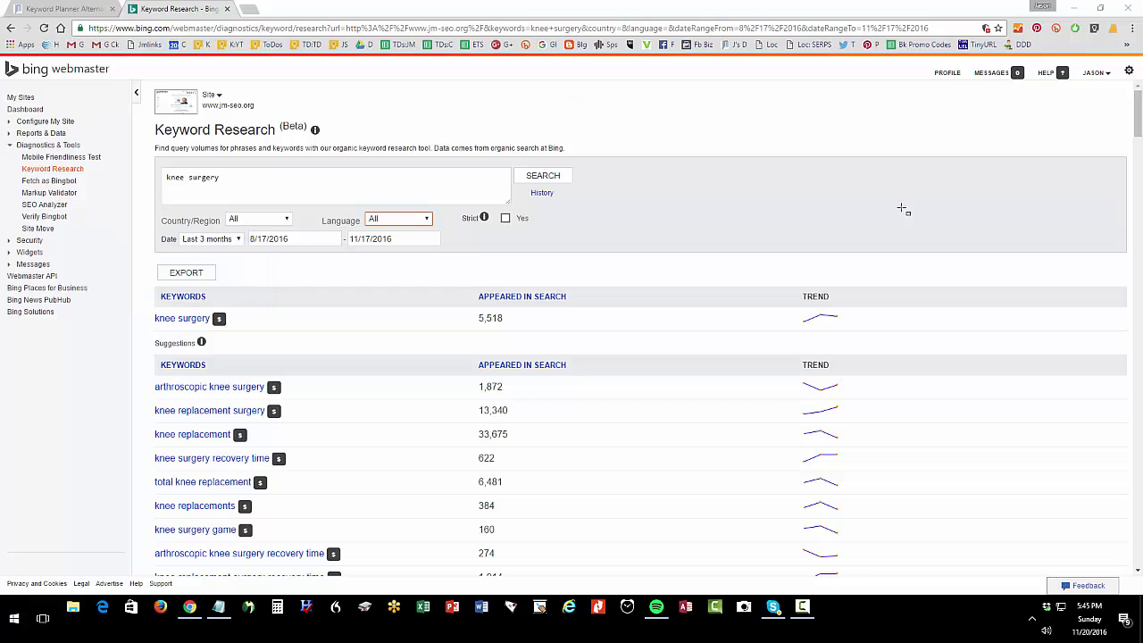
{"action": "left_click", "coordinate": [63, 9]}
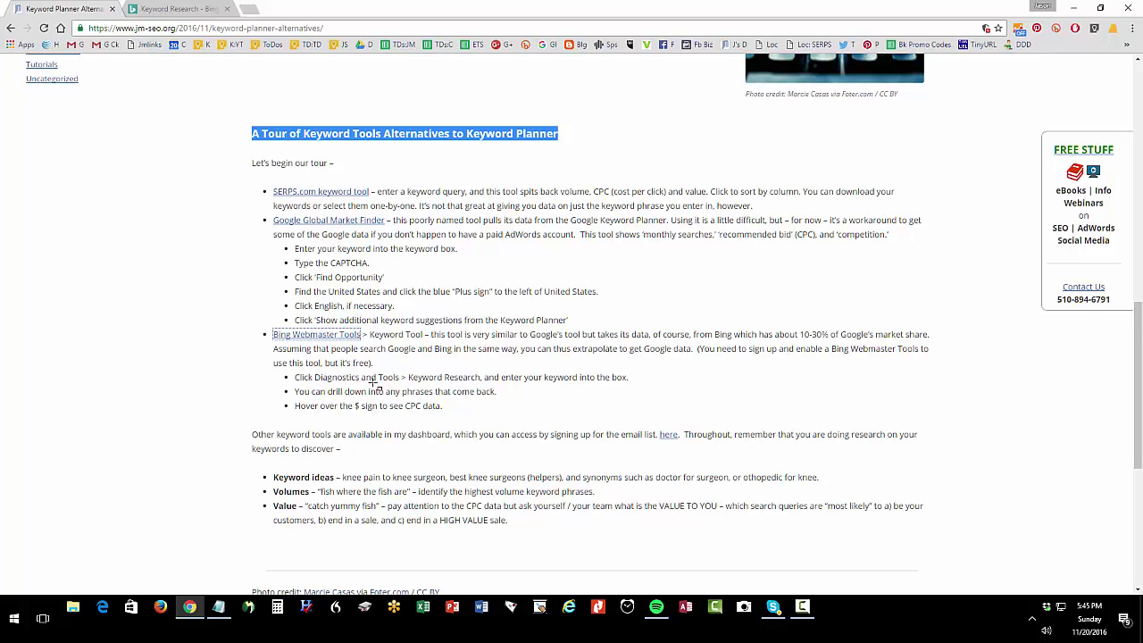
- Highlight 'Keyword ideas' and 'Volumes' in the list, then scroll up to 'Keywords: Transactional vs. Educational'
{"action": "left_click_drag", "start_coordinate": [274, 477], "coordinate": [335, 475]}
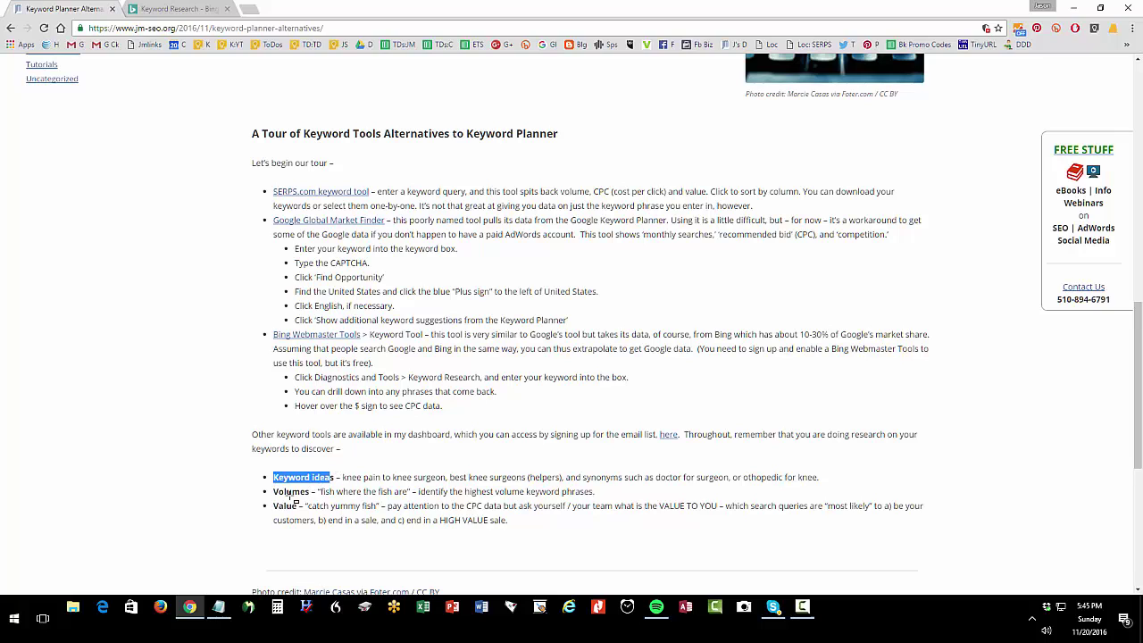
{"action": "left_click_drag", "start_coordinate": [272, 492], "coordinate": [315, 499]}
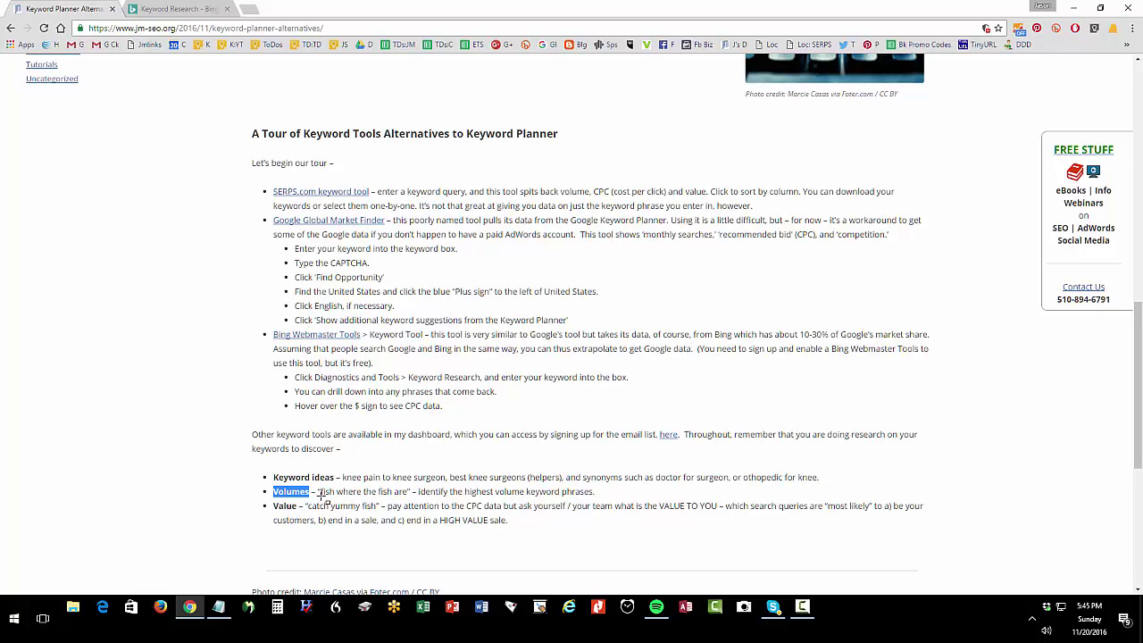
{"action": "scroll", "coordinate": [322, 497], "scroll_direction": "up", "scroll_amount": 2}
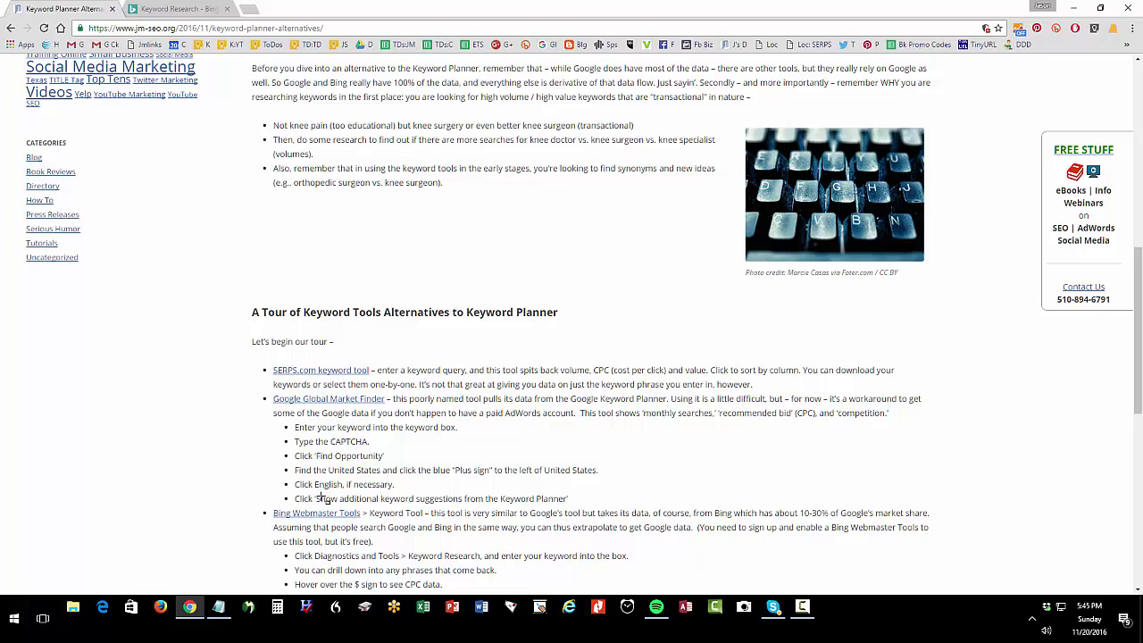
{"action": "scroll", "coordinate": [322, 497], "scroll_direction": "up", "scroll_amount": 1}
{"action": "scroll", "coordinate": [321, 497], "scroll_direction": "up", "scroll_amount": 1}
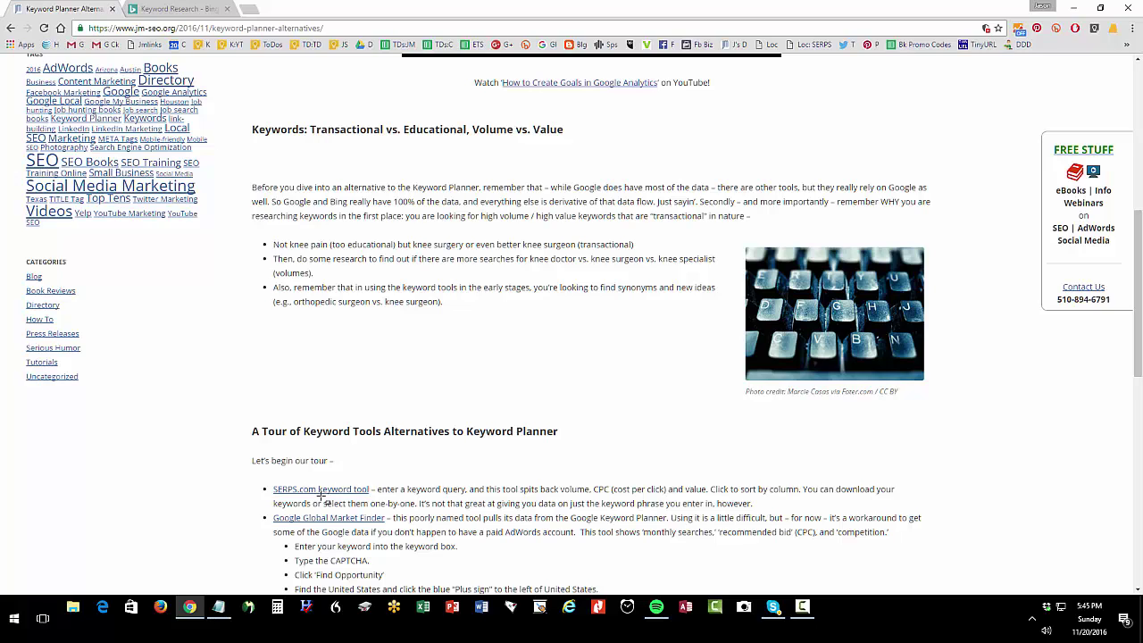
{"action": "scroll", "coordinate": [325, 492], "scroll_direction": "up", "scroll_amount": 3}
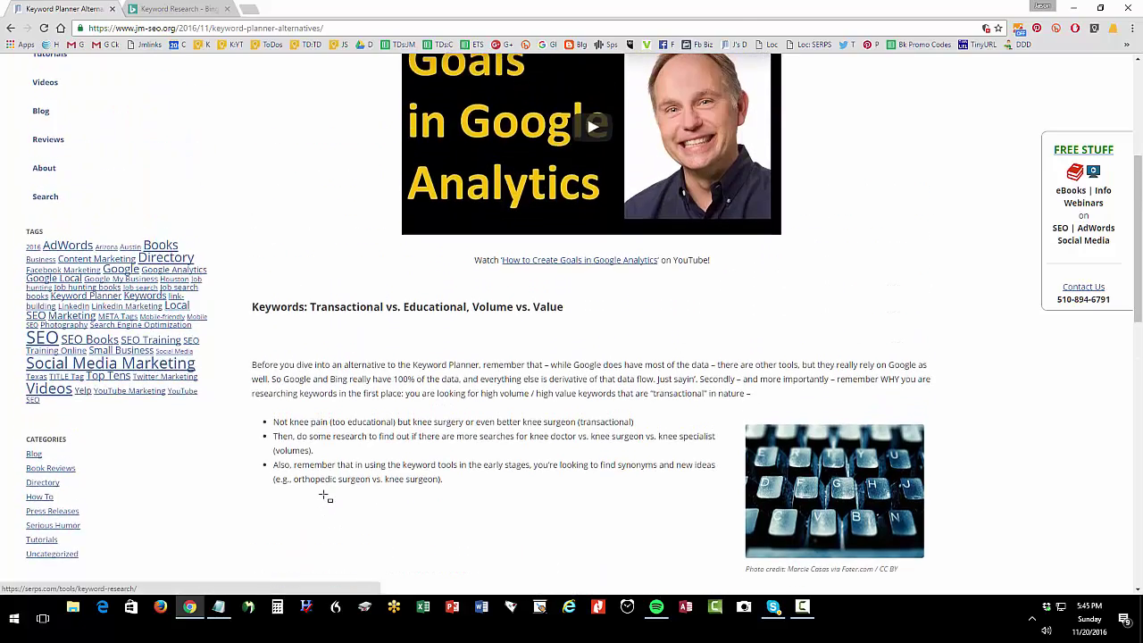
{"action": "scroll", "coordinate": [329, 493], "scroll_direction": "down", "scroll_amount": 2}
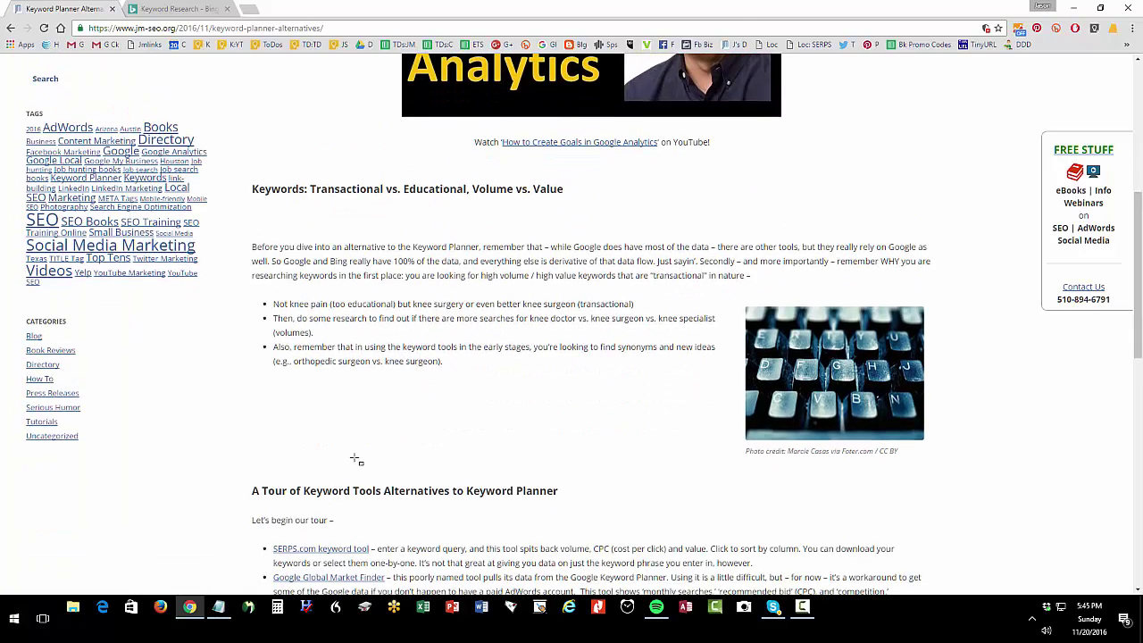
{"action": "scroll", "coordinate": [374, 447], "scroll_direction": "up", "scroll_amount": 3}
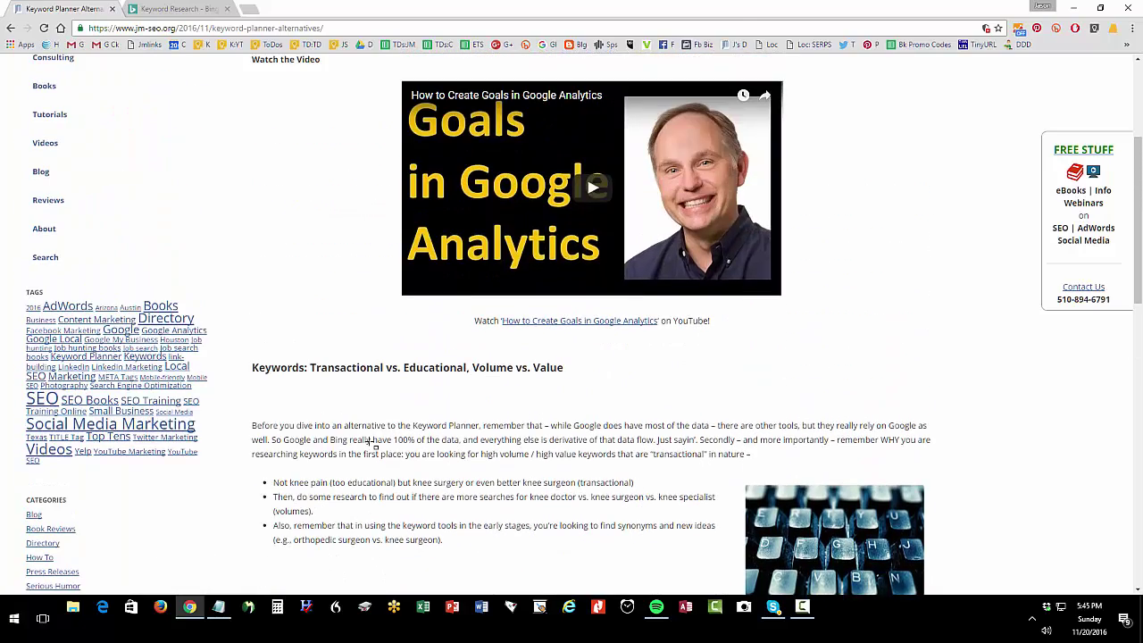